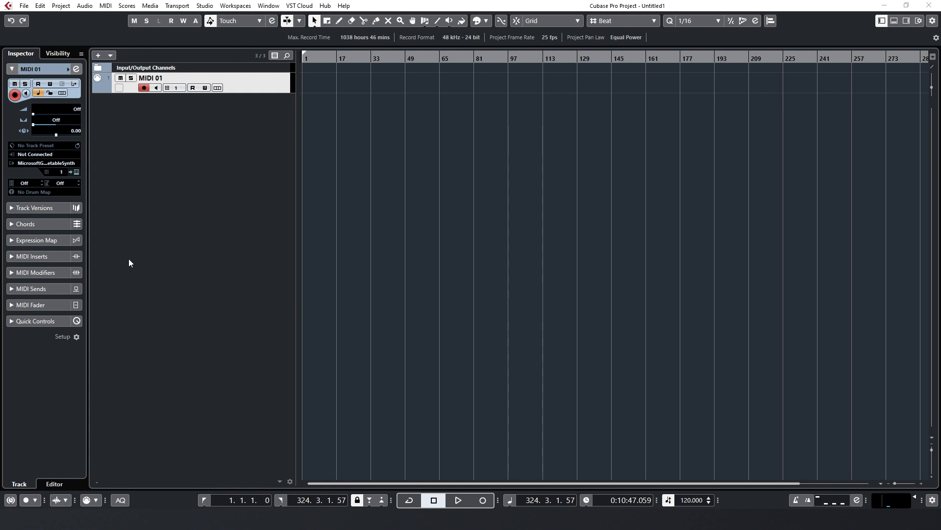
- Look over the MIDI 01 track's available inputs, filter them for 01 and set the input to Divisimate Port 01
click(43, 156)
scroll(67, 334, down, 5)
scroll(70, 239, up, 5)
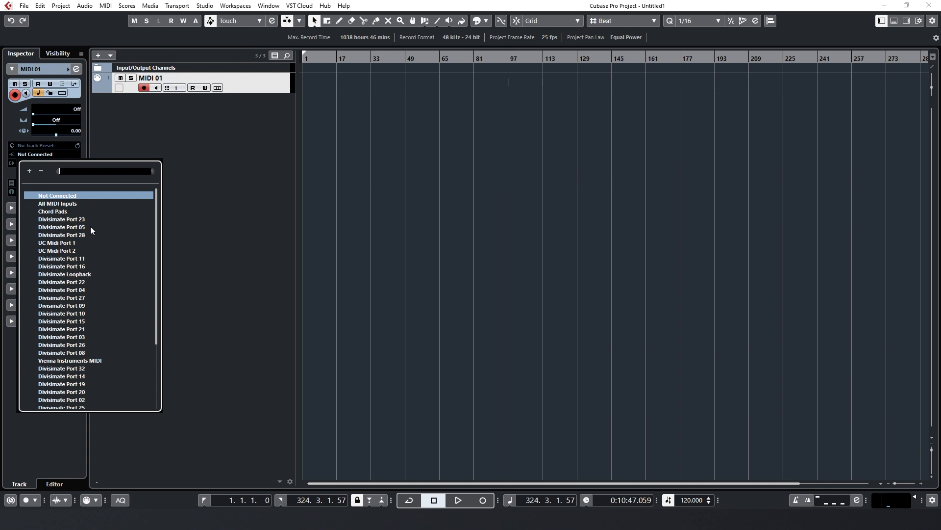
scroll(91, 350, down, 4)
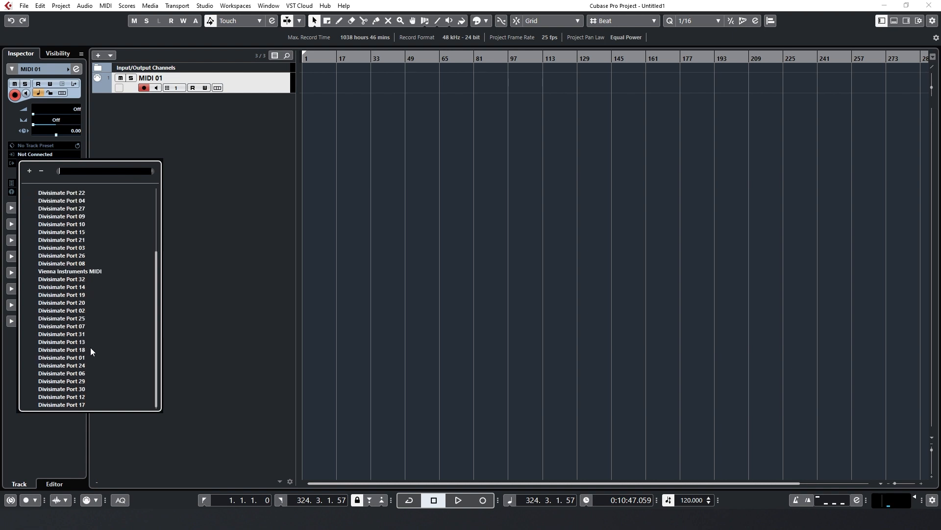
scroll(76, 282, up, 4)
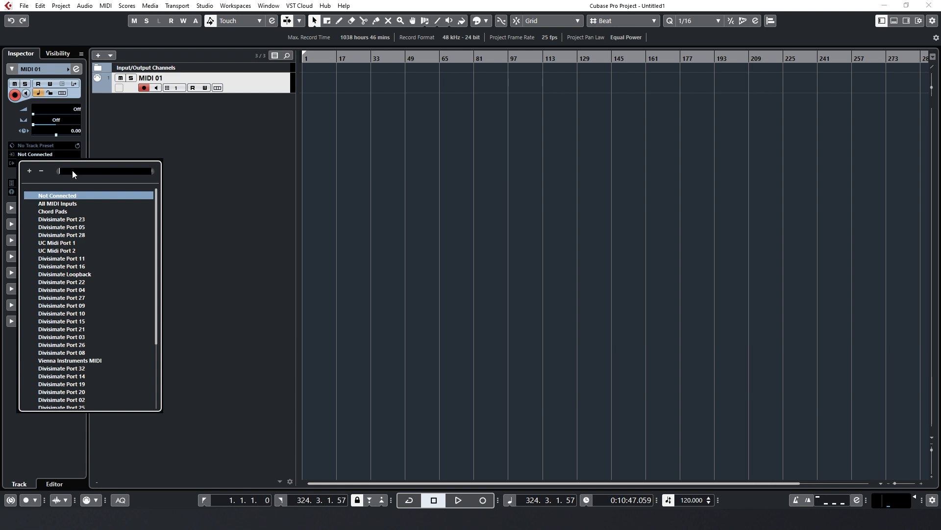
text(01)
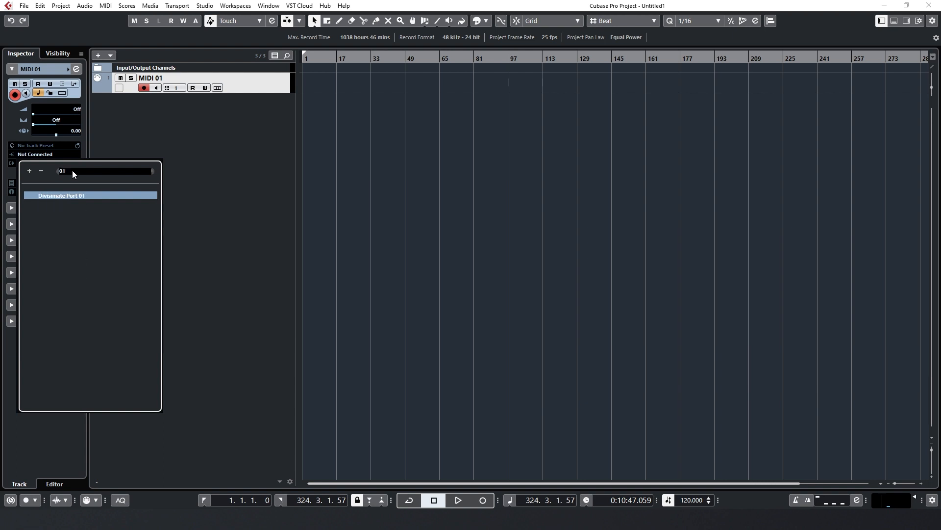
key(Return)
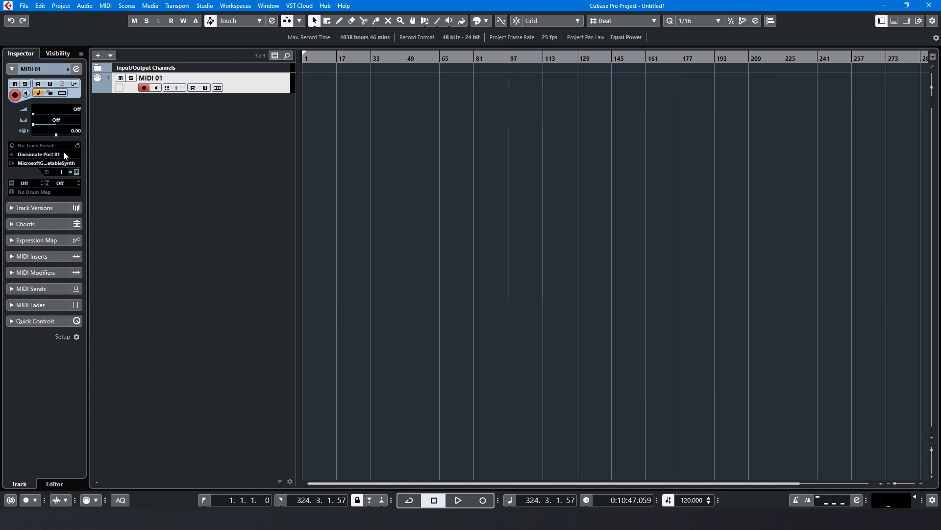
- Switch the MIDI 01 track's input to Divisimate Port 27 and after that to Divisimate Port 11
click(64, 155)
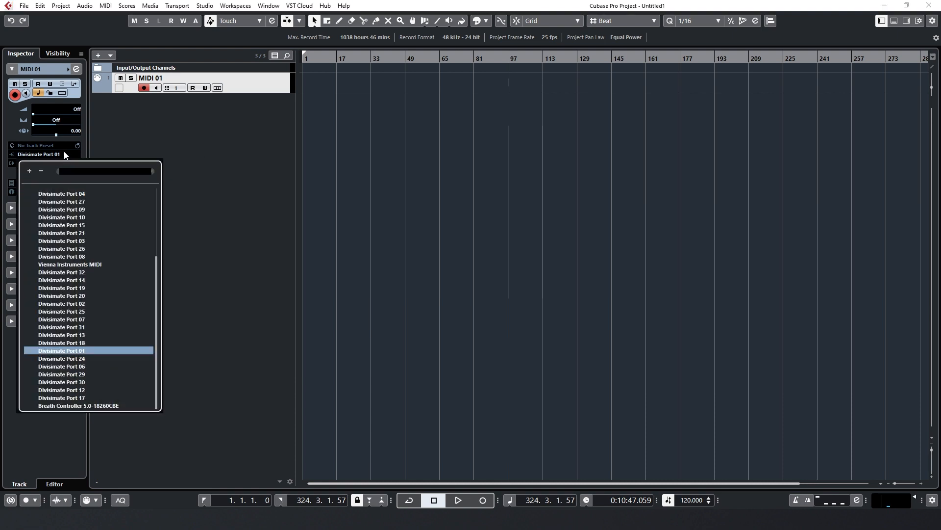
text(27)
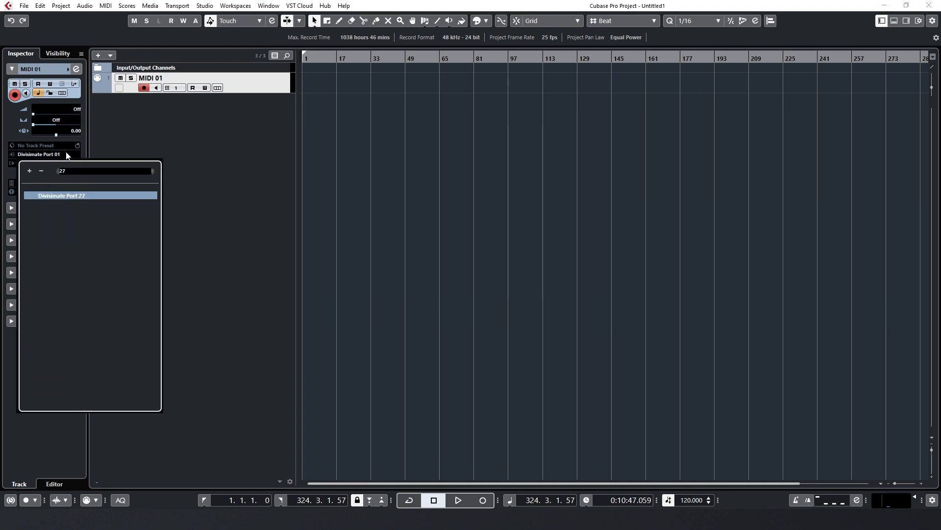
key(Return)
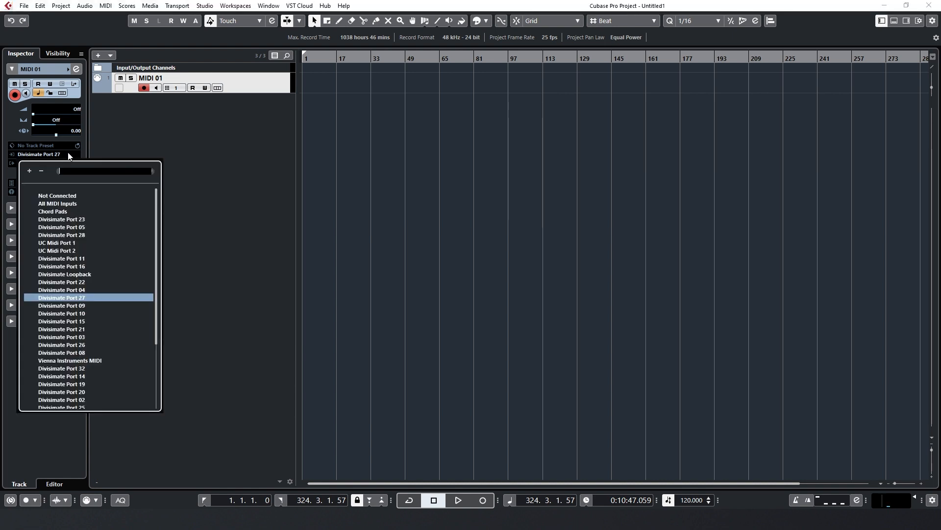
text(11)
key(Return)
- Switch the MIDI 01 track's input to Divisimate Port 05 and after that to Divisimate Port 07
click(69, 155)
text(05)
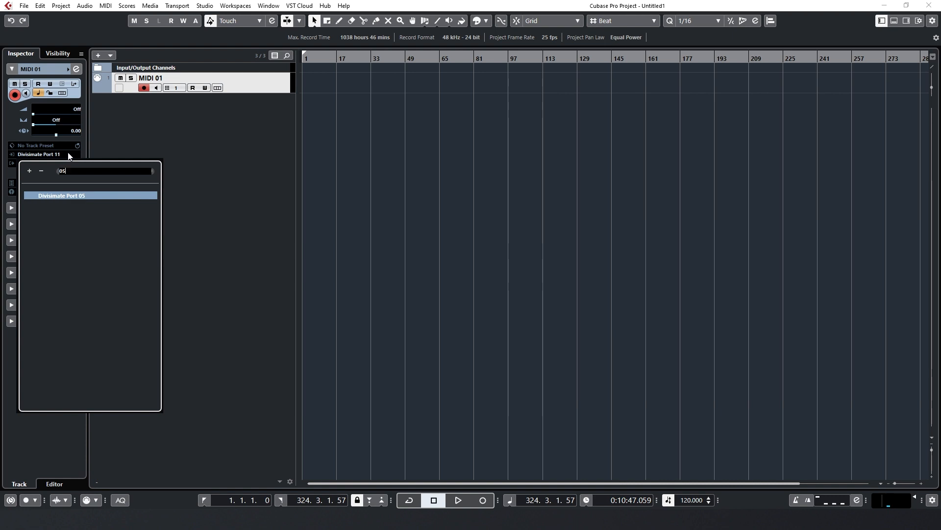
key(Escape)
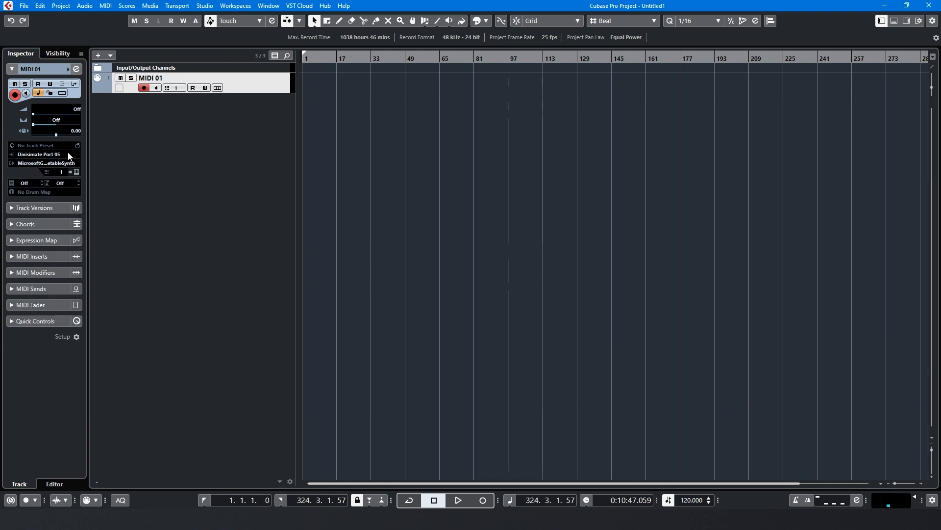
click(69, 154)
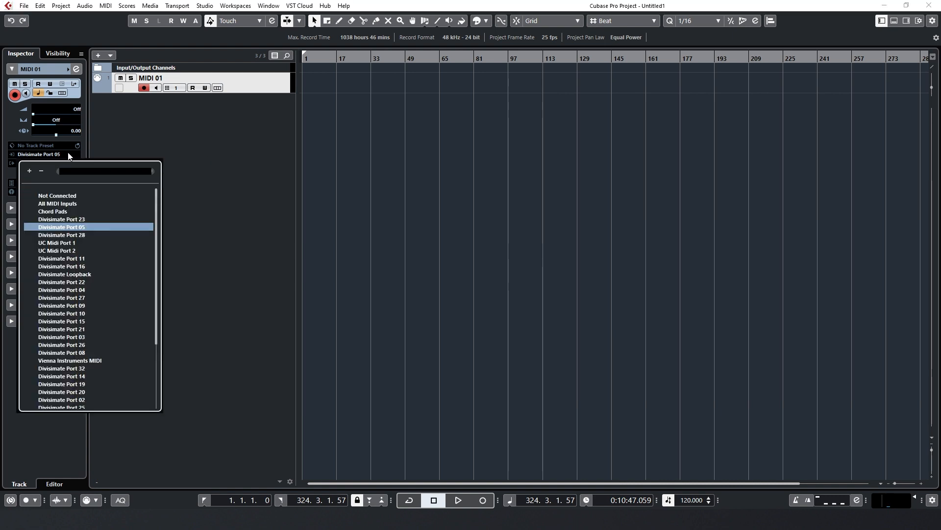
text(07)
key(Return)
- Filter the MIDI 01 track's inputs for 6 to assign Divisimate Port 16, and replace it with Divisimate Port 15
click(70, 155)
text(6)
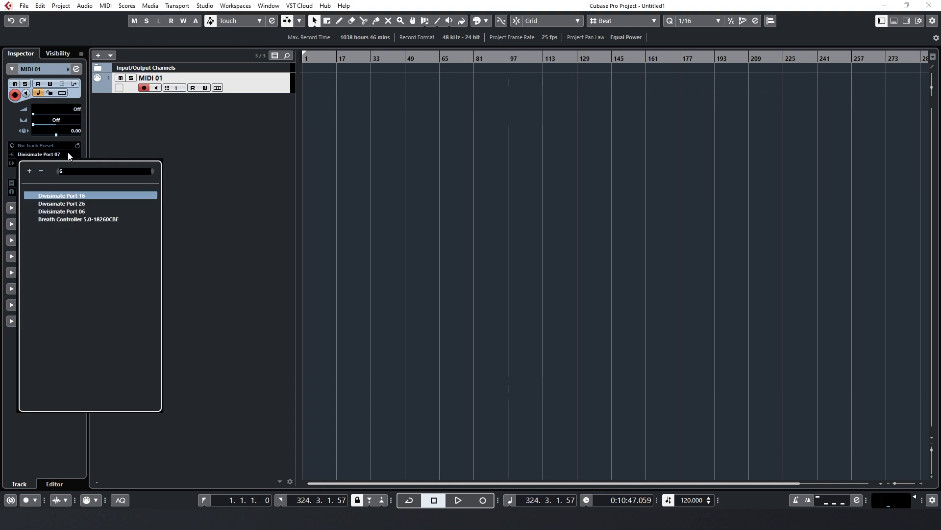
key(Return)
click(69, 156)
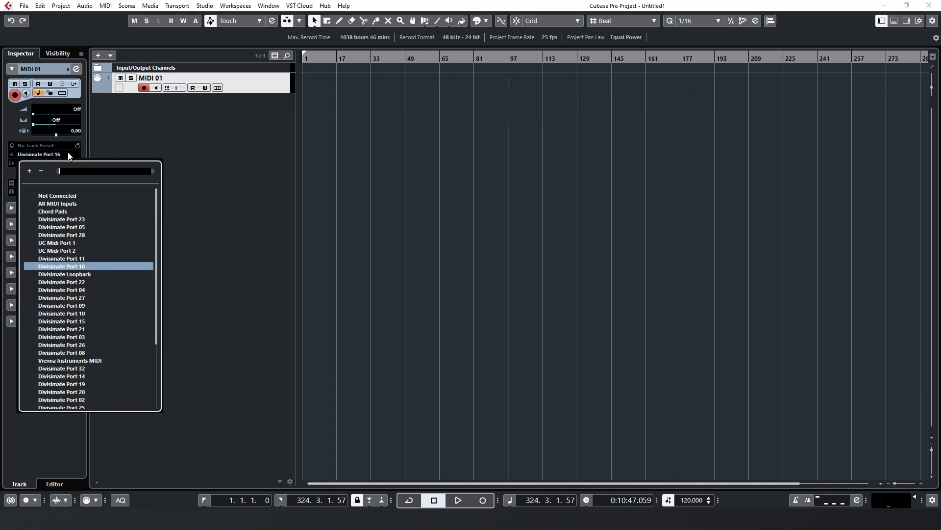
text(15)
key(Return)
- Assign a different port from the unfiltered input list to the MIDI 01 track
click(69, 155)
scroll(93, 313, down, 4)
click(76, 351)
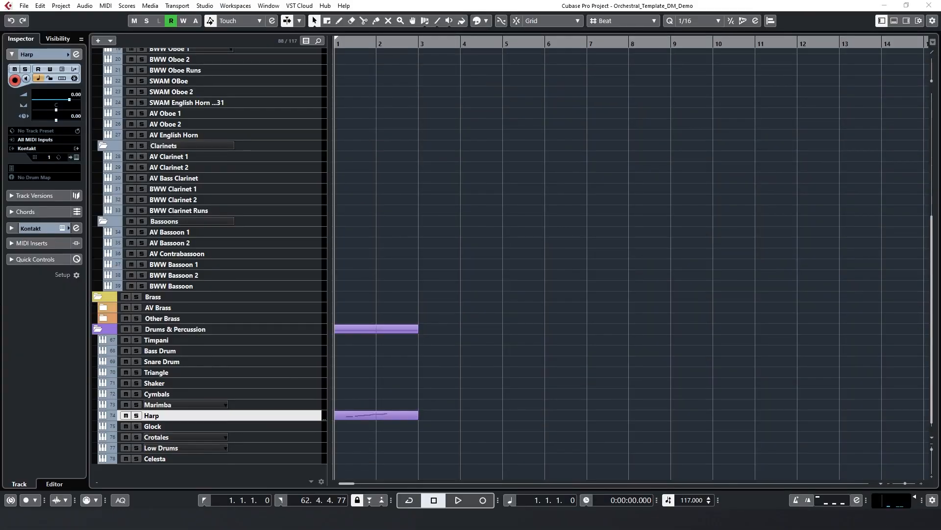
- Check the instrument tracks in the Drums & Percussion folder from Triangle to Crotales, finishing on Harp
scroll(461, 384, down, 1)
click(207, 365)
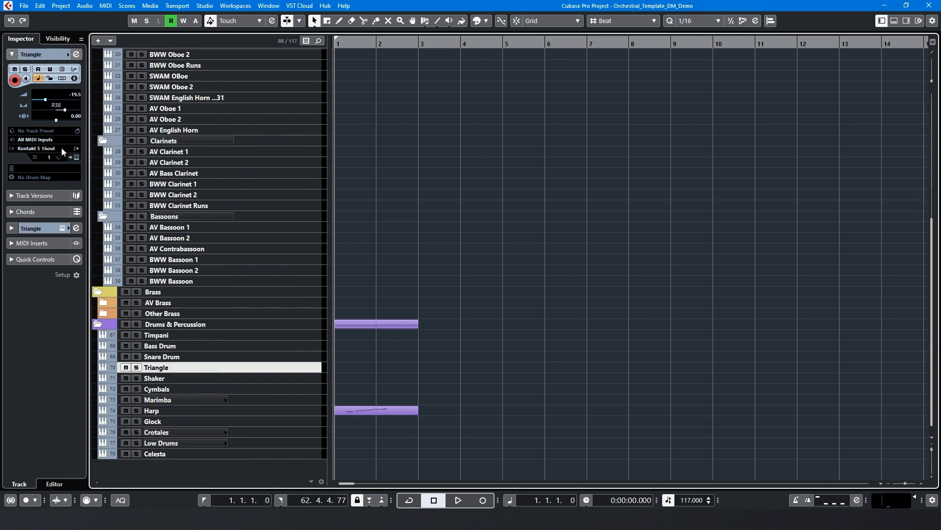
key(Down)
key(Down)
key(Down)
key(Down)
key(Down)
key(Down)
key(Up)
key(Up)
key(Up)
key(Down)
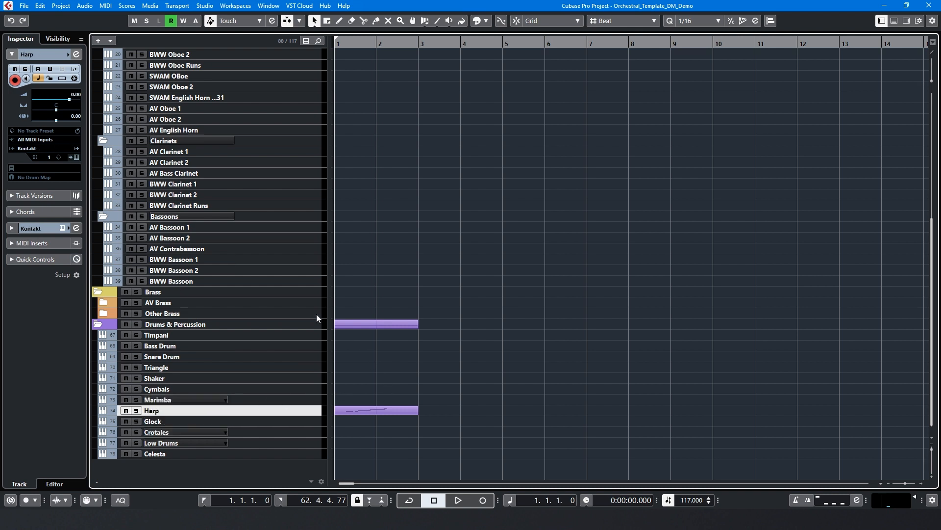
- Inspect the stacked notes at the start of the recorded Harp part in the Key Editor, and close the editor
double_click(363, 409)
click(281, 292)
mouse_move(281, 293)
mouse_down()
mouse_move(283, 303)
mouse_move(284, 292)
mouse_move(297, 292)
mouse_up()
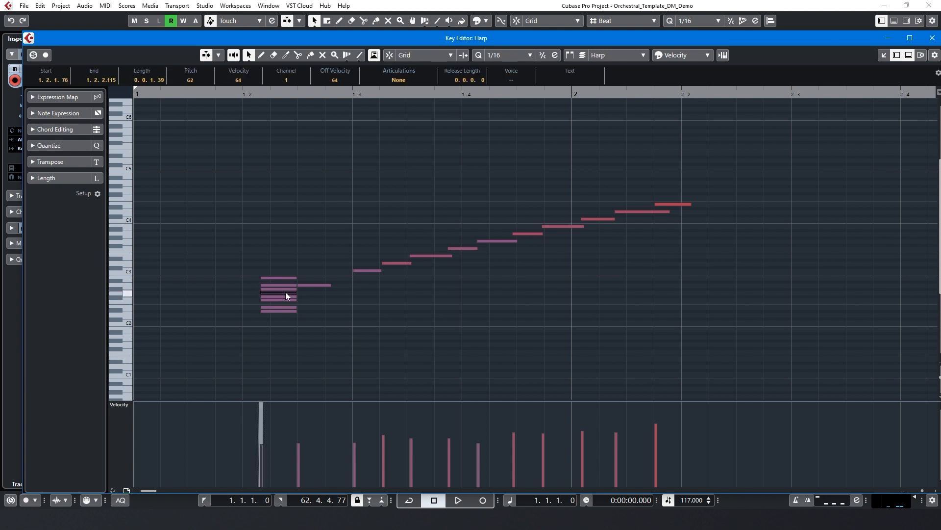
key(Down)
key(Down)
click(634, 301)
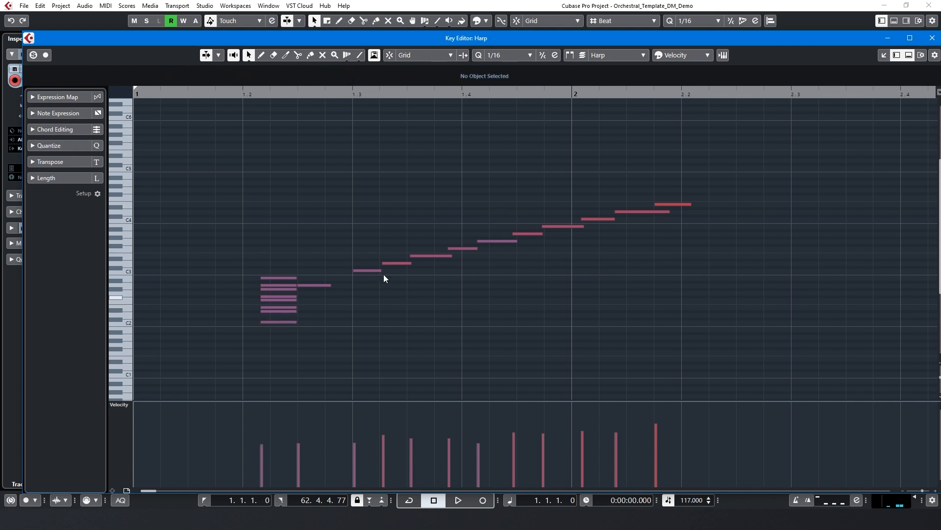
click(932, 37)
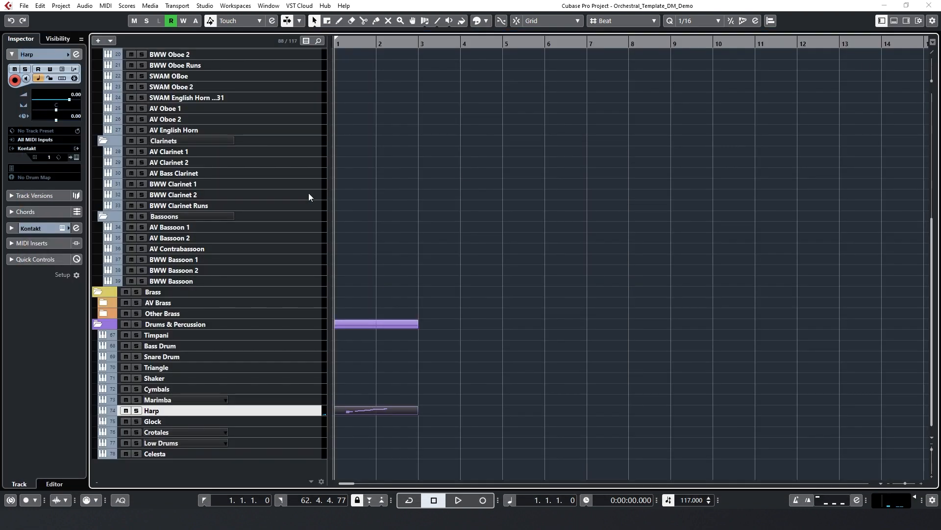
- Delete the recorded parts on the Drums & Percussion folder and the Harp track
drag(438, 372, 389, 417)
key(Delete)
- Open the MIDI Port Setup in Studio Setup, enlarging the dialog and widening the In 'All MIDI Inputs' column
click(205, 6)
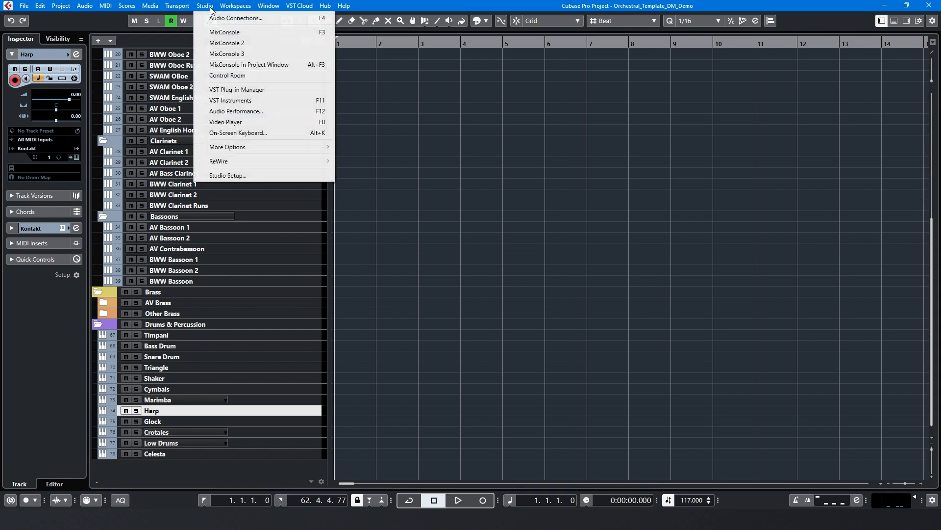
click(237, 177)
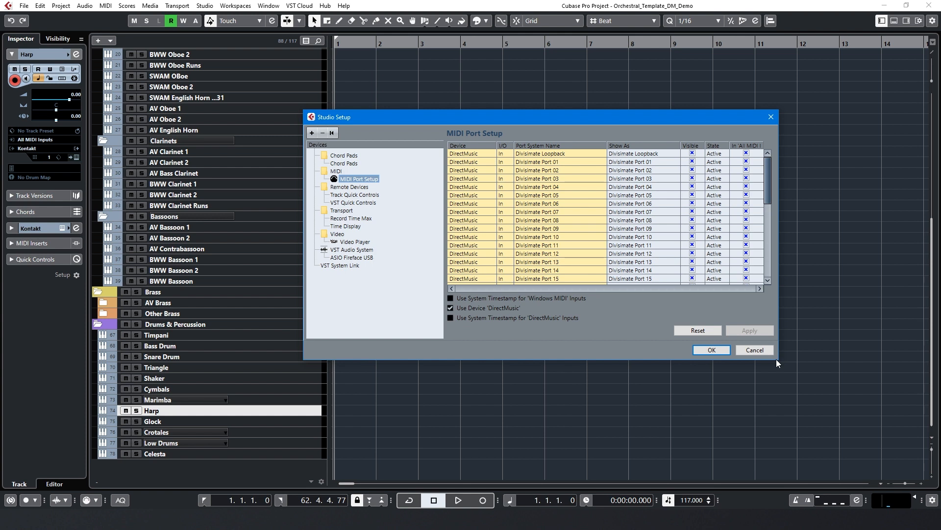
drag(777, 359, 911, 470)
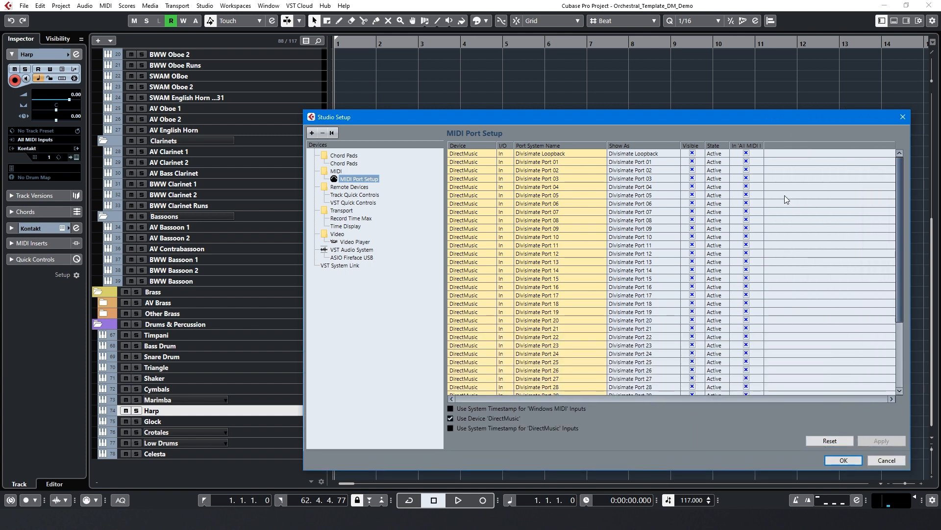
double_click(763, 146)
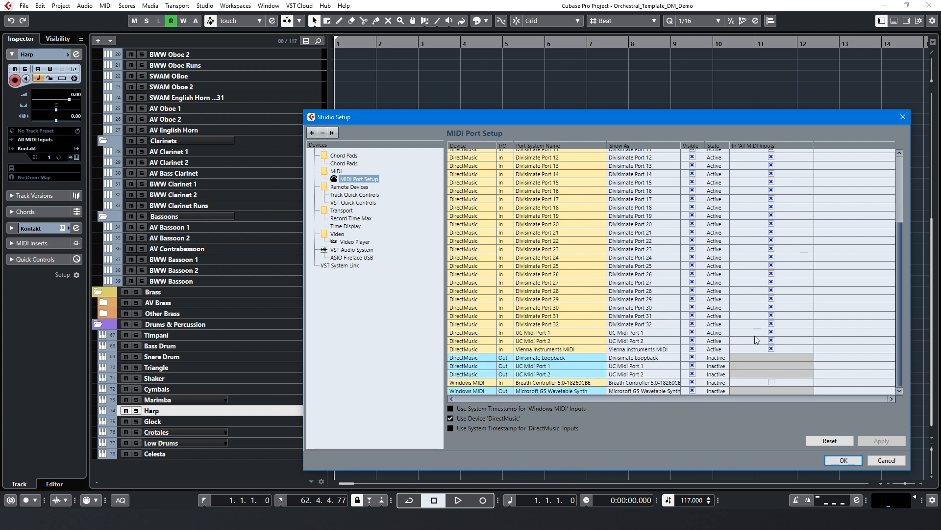
- Exclude Divisimate Loopback and Divisimate Ports 02 through 12 from All MIDI Inputs
click(772, 154)
click(771, 170)
click(771, 178)
click(771, 186)
click(771, 195)
click(771, 203)
click(772, 211)
click(771, 220)
click(771, 228)
click(771, 237)
click(771, 245)
click(771, 253)
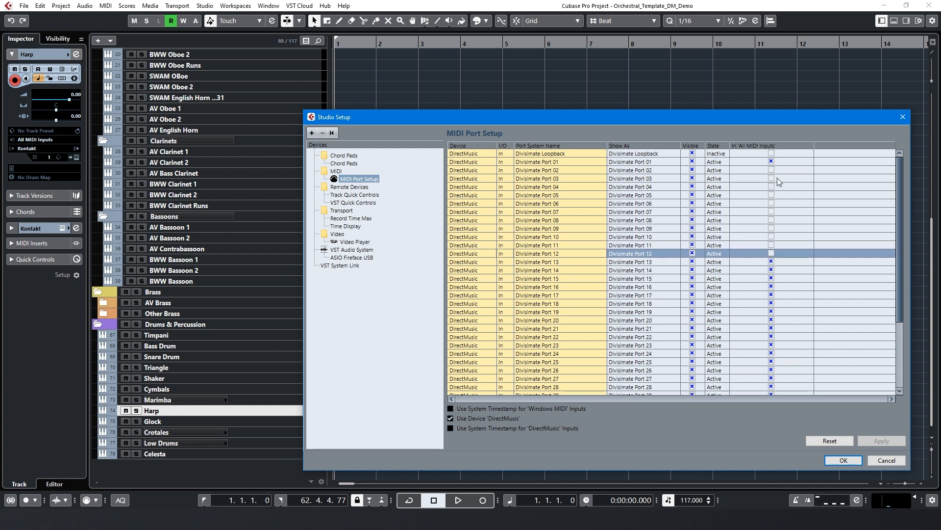
- Exclude Divisimate Port 01 and Divisimate Ports 13 through 27 from All MIDI Inputs
click(771, 161)
click(772, 261)
click(771, 270)
click(771, 278)
click(771, 286)
click(771, 295)
click(772, 303)
click(772, 312)
click(772, 321)
click(772, 329)
click(772, 337)
click(772, 345)
click(772, 353)
click(772, 370)
click(772, 379)
- Exclude Divisimate Ports 28 through 32, UC Midi Ports 1 and 2, and Vienna Instruments MIDI from All MIDI Inputs
scroll(772, 376, down, 3)
click(772, 290)
click(772, 299)
click(772, 308)
click(772, 315)
click(777, 324)
click(776, 332)
click(775, 340)
click(776, 348)
click(776, 341)
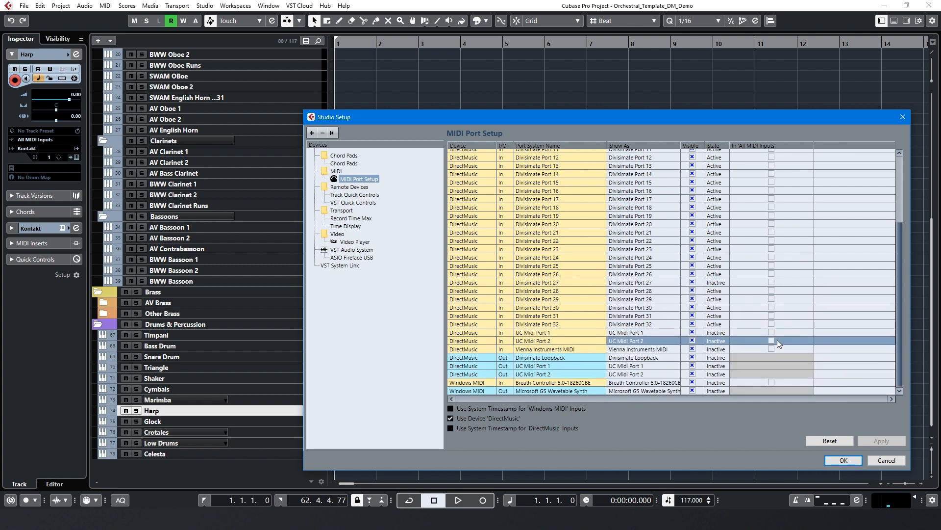
scroll(824, 334, up, 3)
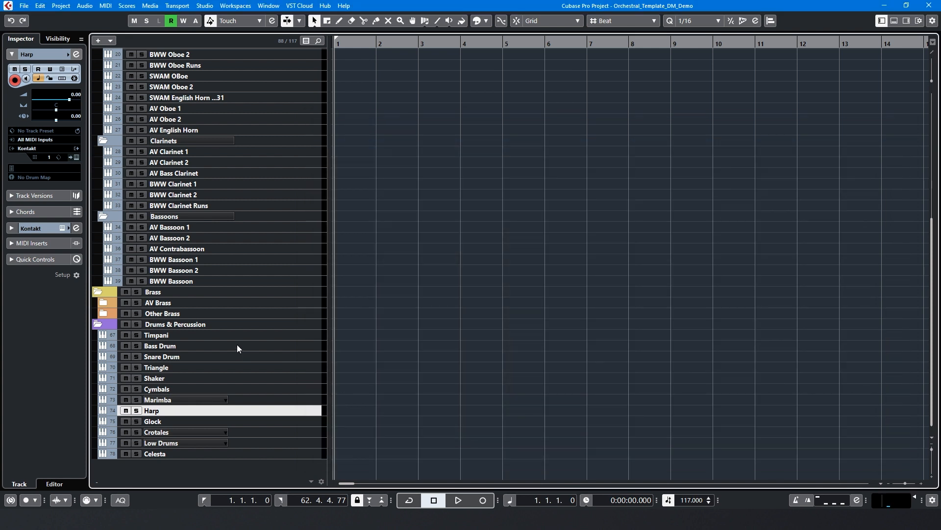
- Try out the Bass Drum track and record a short test take on the Snare Drum track
click(239, 348)
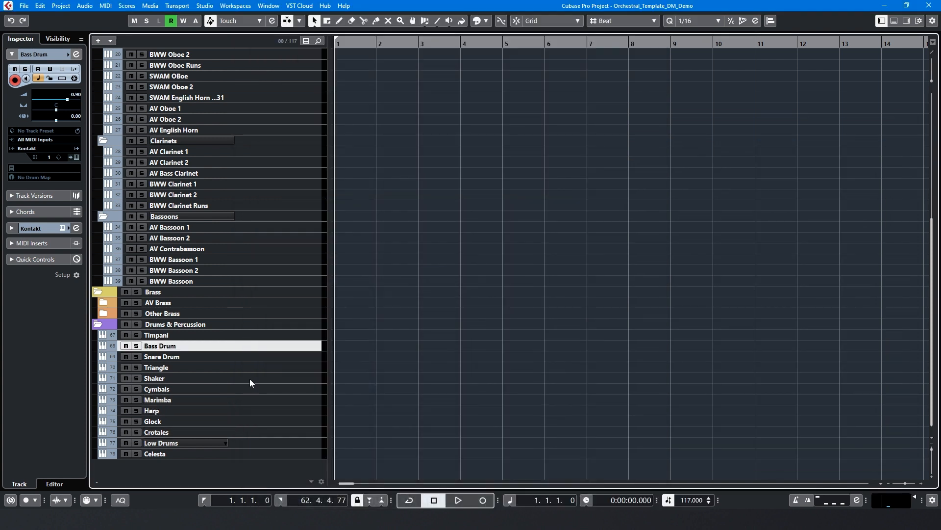
click(218, 352)
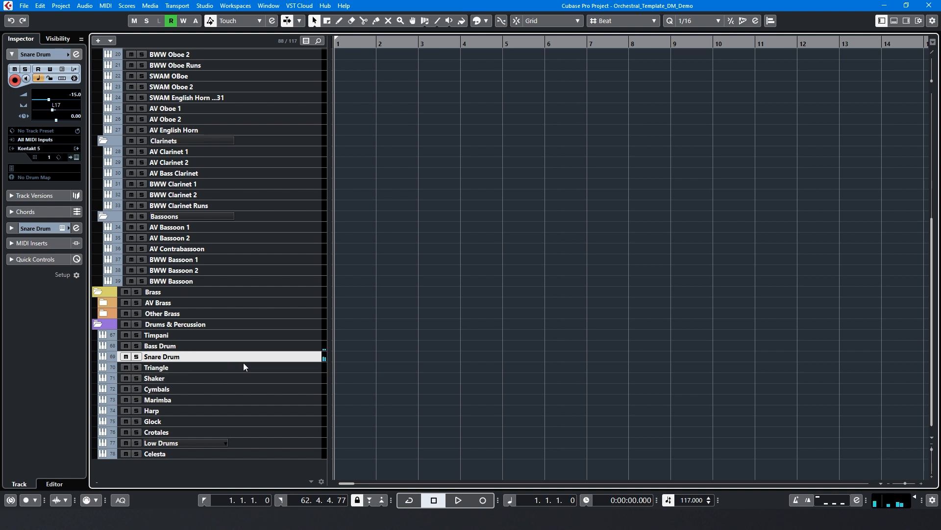
key(KP_Multiply)
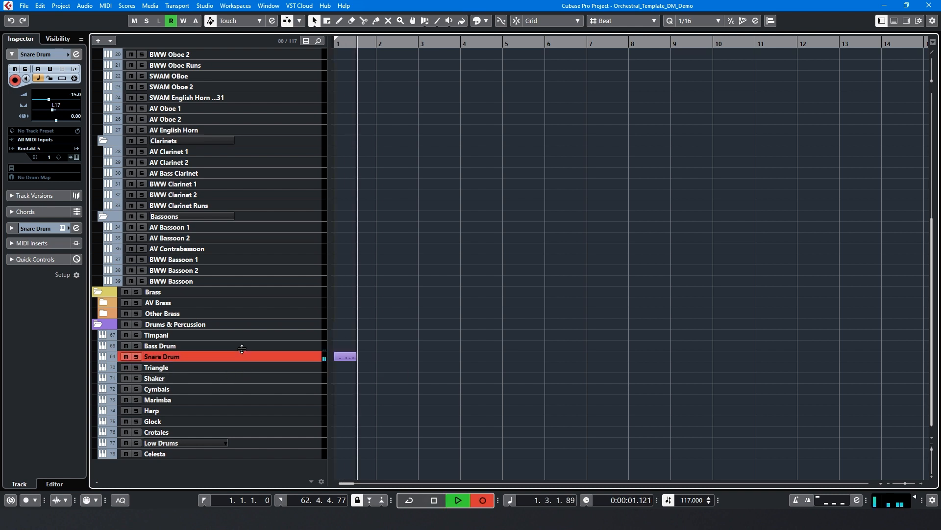
key(KP_0)
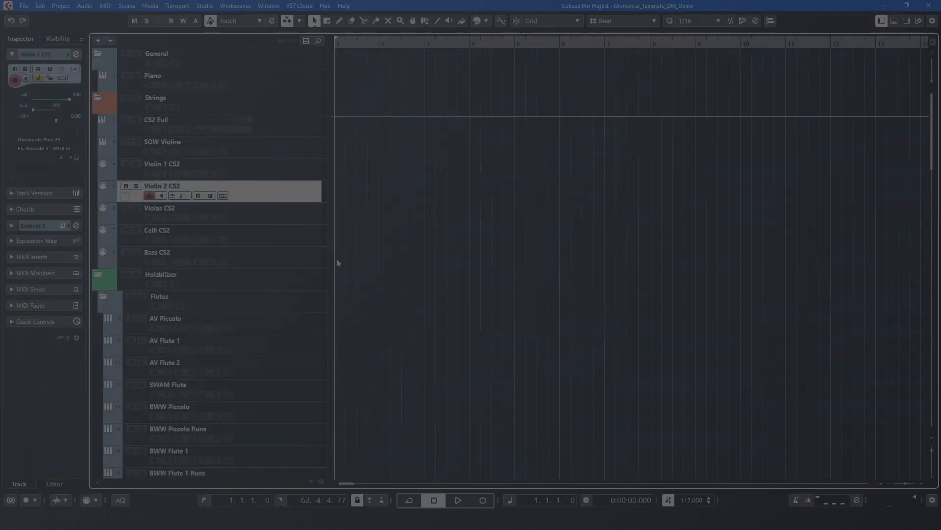
- Look through the orchestral track list and check the input routing of AV Piccolo, AV Flute 1 and BWW Flute 1
scroll(367, 217, down, 20)
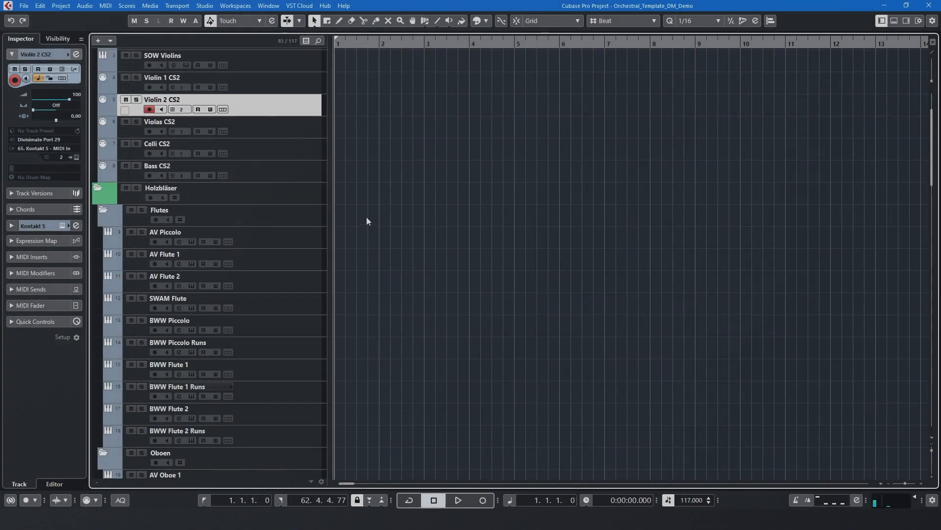
scroll(366, 222, down, 2)
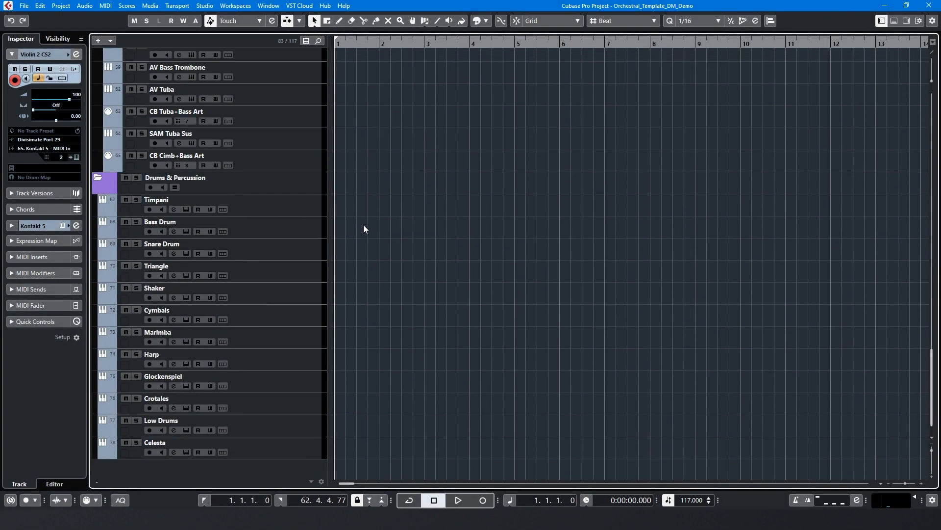
scroll(299, 187, up, 20)
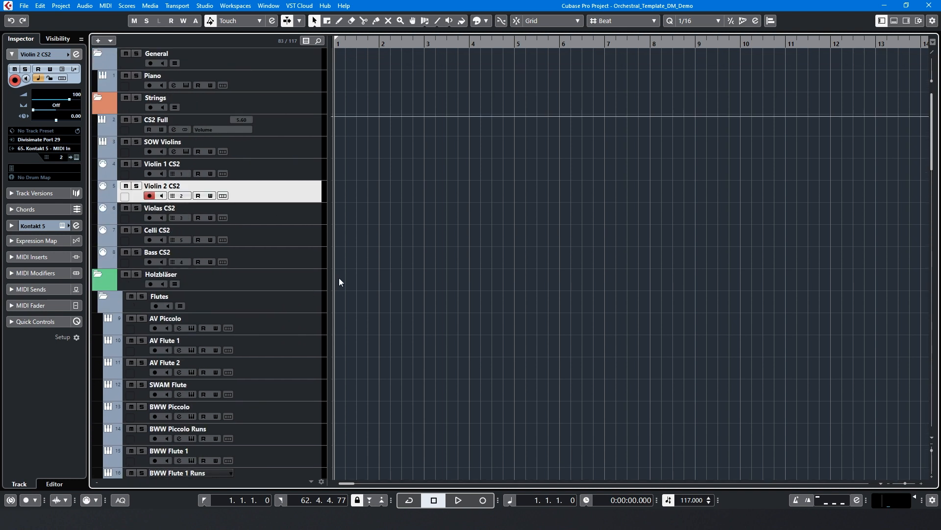
click(251, 322)
scroll(255, 329, down, 2)
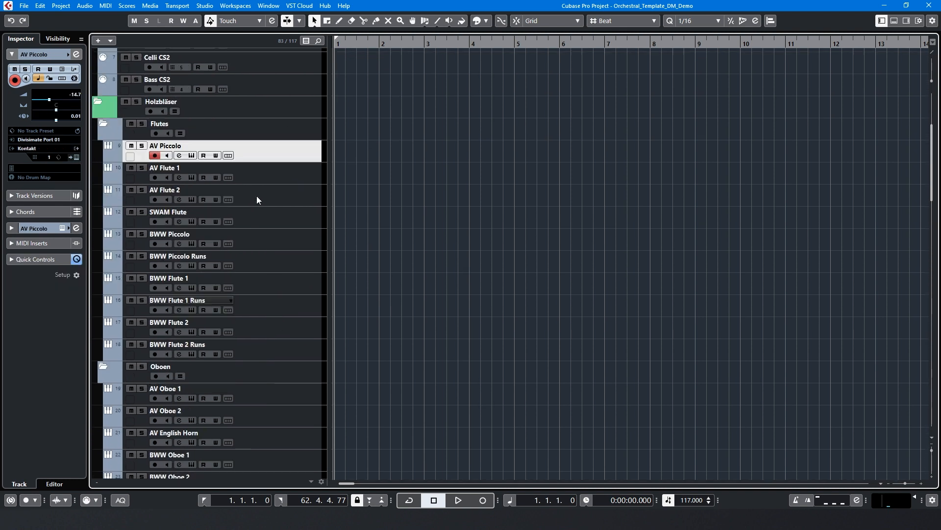
key(Down)
click(252, 278)
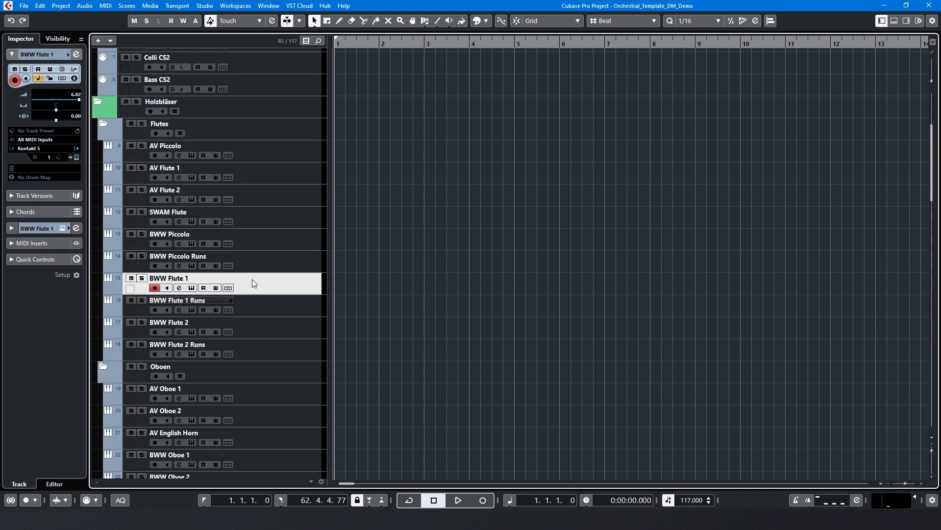
- Check the input routing of SWAM Flute and look through the oboe and clarinet tracks
click(266, 219)
scroll(265, 253, down, 4)
scroll(255, 296, down, 4)
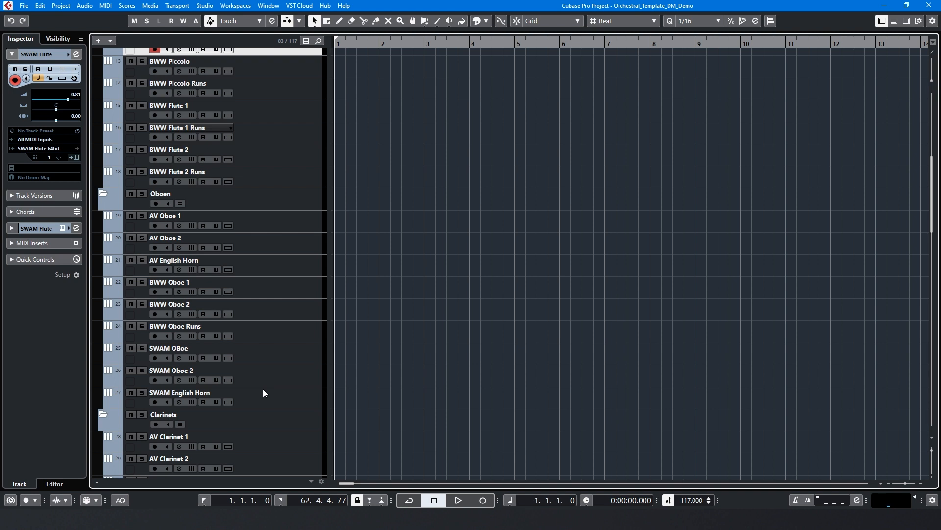
scroll(270, 387, down, 4)
scroll(422, 269, up, 15)
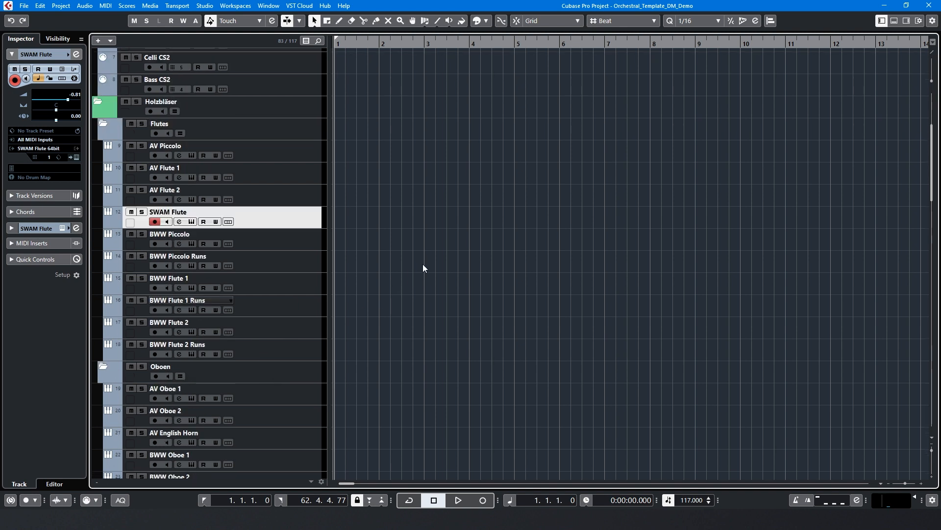
- Check the input routing of the flute tracks one after another, from AV Piccolo to BWW Flute 2 Runs
click(293, 244)
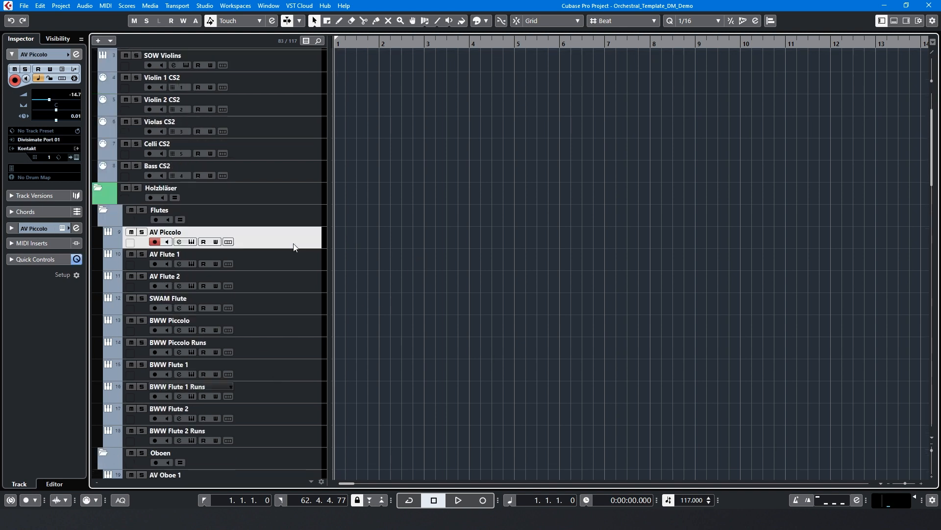
click(274, 265)
key(Down)
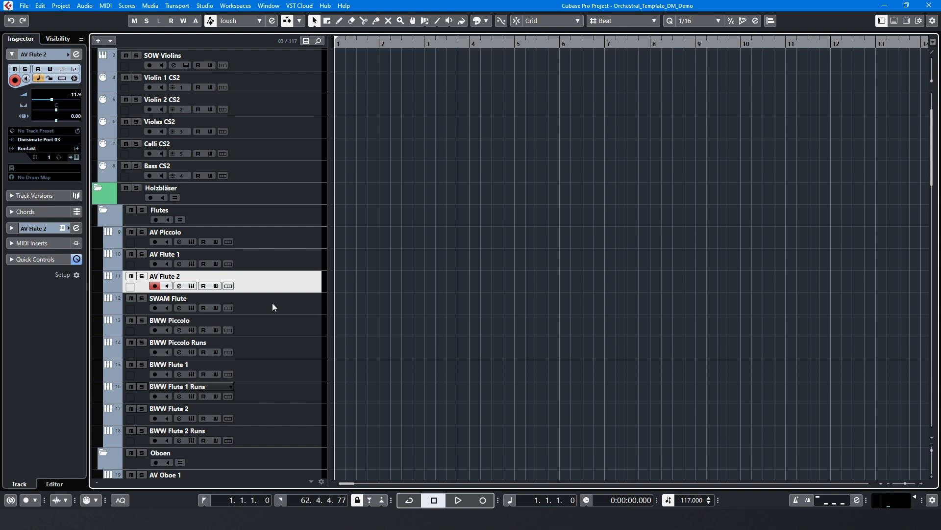
key(Down)
key(Down)
key(Down)
key(Down)
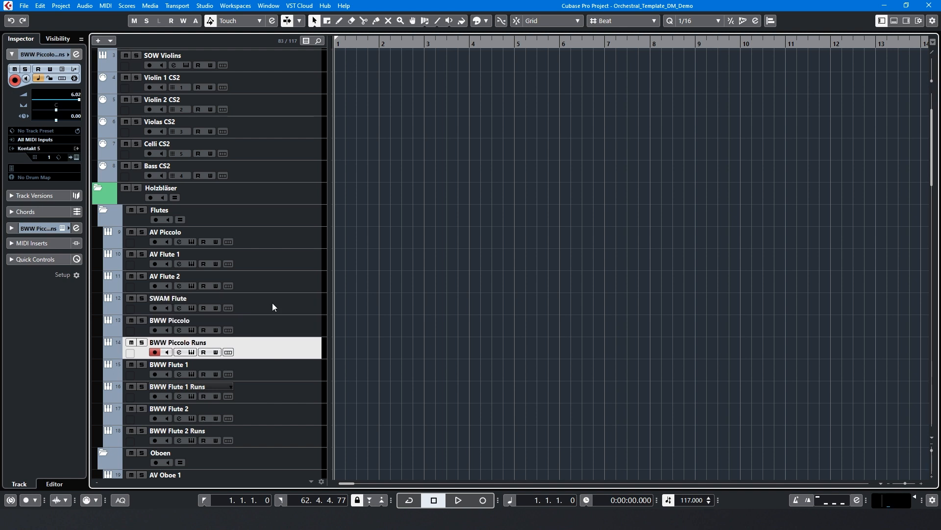
key(Down)
key(Down)
key(Down)
key(Down)
key(Down)
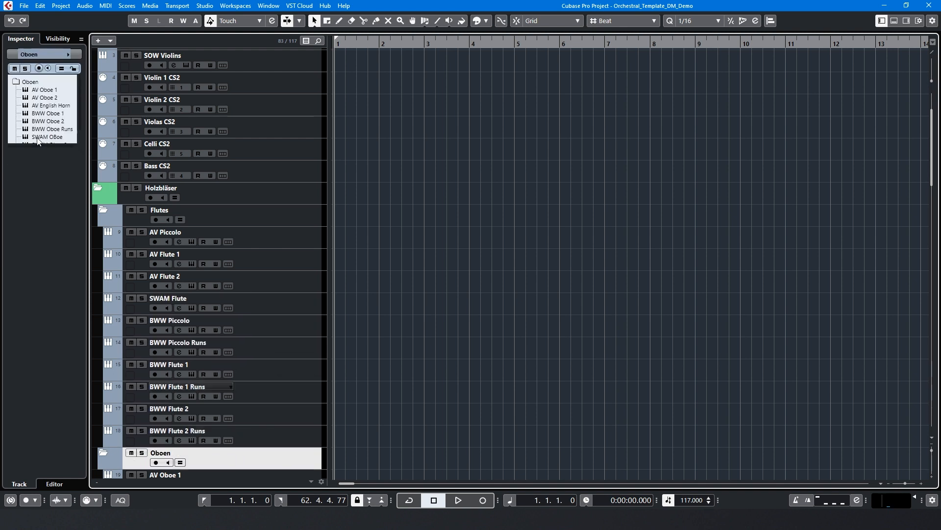
- Check the input routing of the oboe and clarinet tracks one by one, continuing to AV Bassoon 1
key(Down)
key(Down)
key(Down)
key(Down)
key(Down)
key(Down)
key(Down)
key(Down)
key(Down)
key(Down)
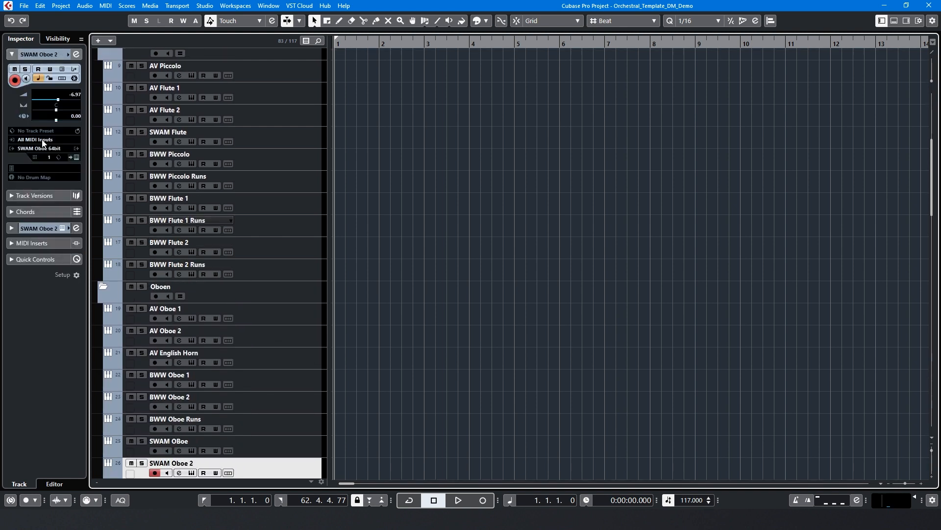
key(Down)
key(Down)
key(Down)
key(Down)
key(Down)
key(Down)
key(Down)
key(Down)
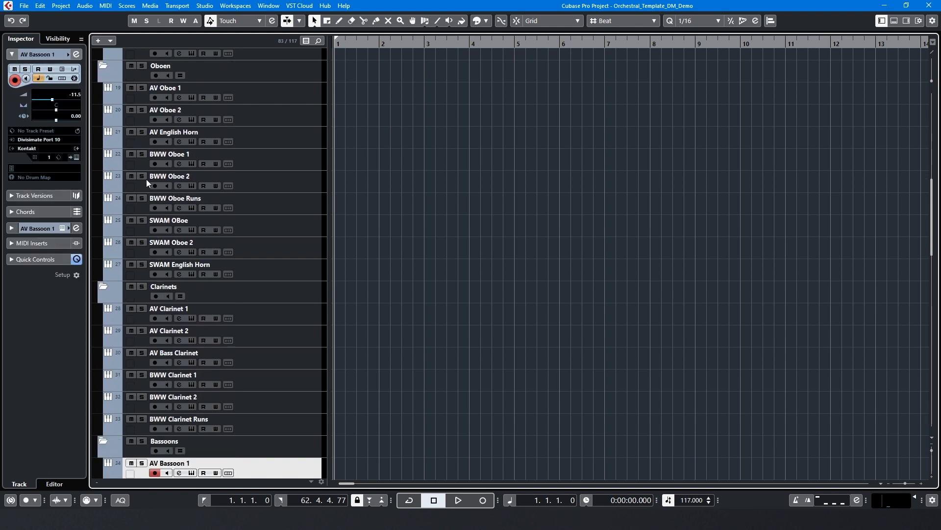
- Check the input routing of the remaining bassoon tracks and the brass tracks down to CB Tuba+Bass Art
key(Down)
key(Down)
key(Down)
key(Down)
key(Down)
key(Down)
key(Down)
key(Down)
key(Down)
key(Down)
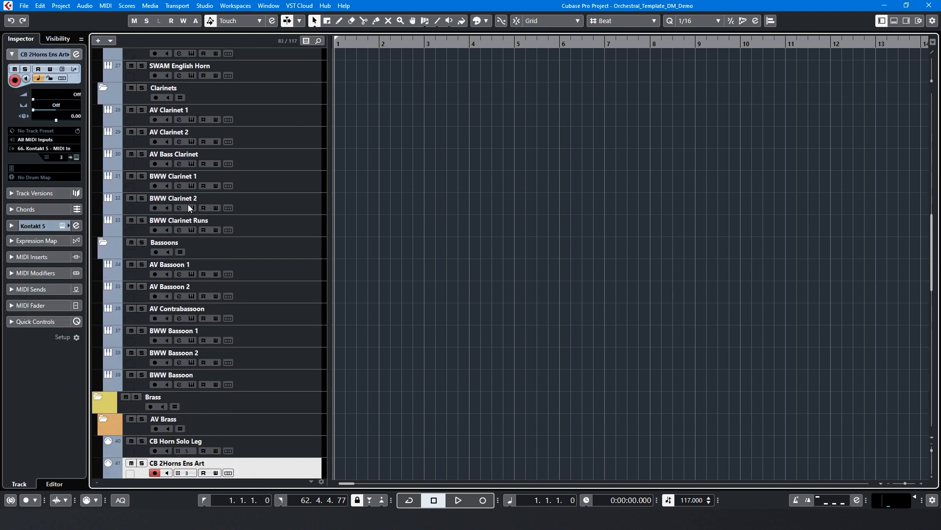
key(Down)
key(Down)
key(Down)
key(Down)
key(Down)
key(Down)
key(Down)
key(Down)
key(Down)
key(Down)
key(Down)
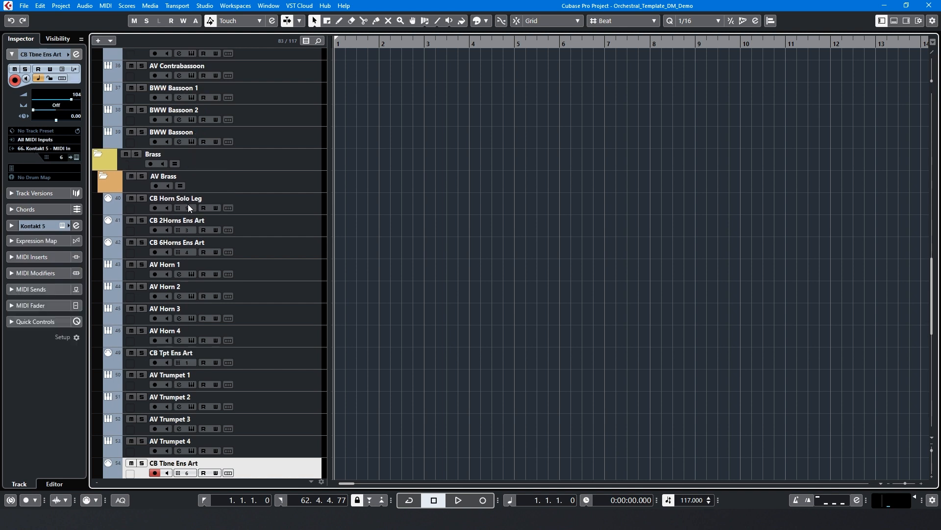
key(Down)
key(Down)
key(Down)
key(Down)
- Record-enable the Violin 1, Violin 2, Violas, Celli and Bass CS2 tracks individually
scroll(240, 191, up, 15)
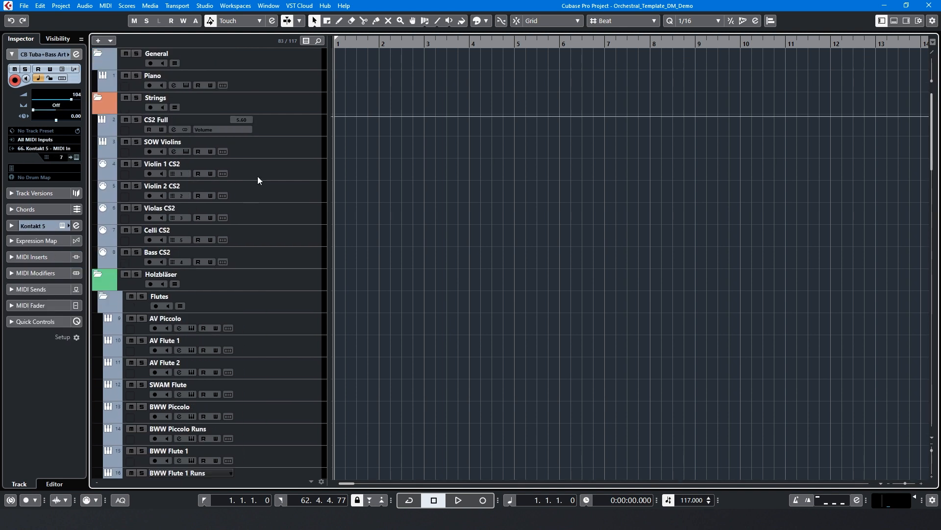
click(149, 174)
click(150, 196)
key(Down)
key(Down)
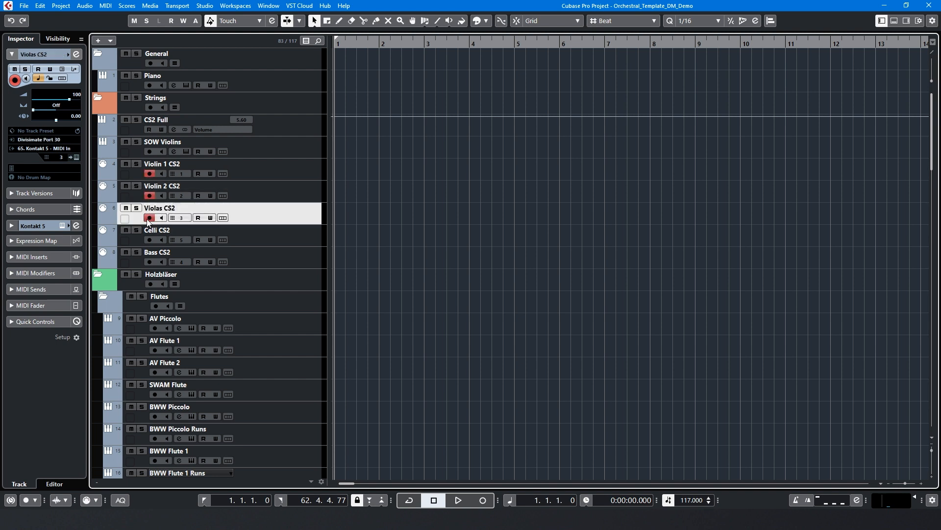
click(149, 262)
click(149, 217)
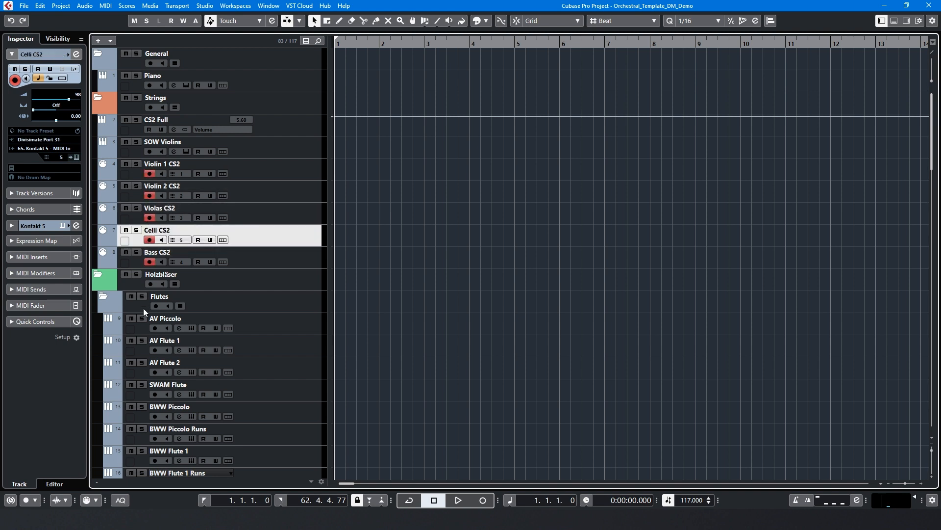
- Select the Piano, the Violin 1, Violin 2, Violas, Celli and Bass CS2 tracks, AV Piccolo, AV Flute 1 and AV Flute 2 together
click(260, 170)
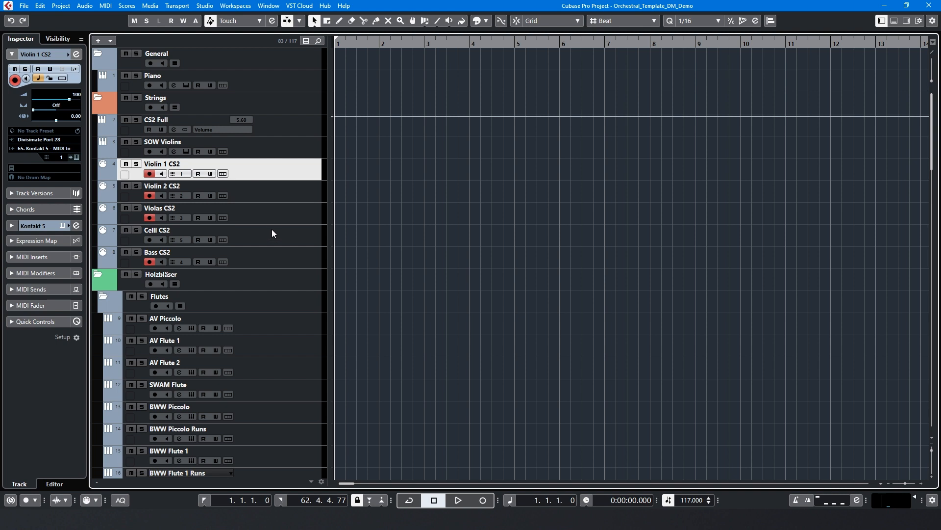
ctrl+click(307, 85)
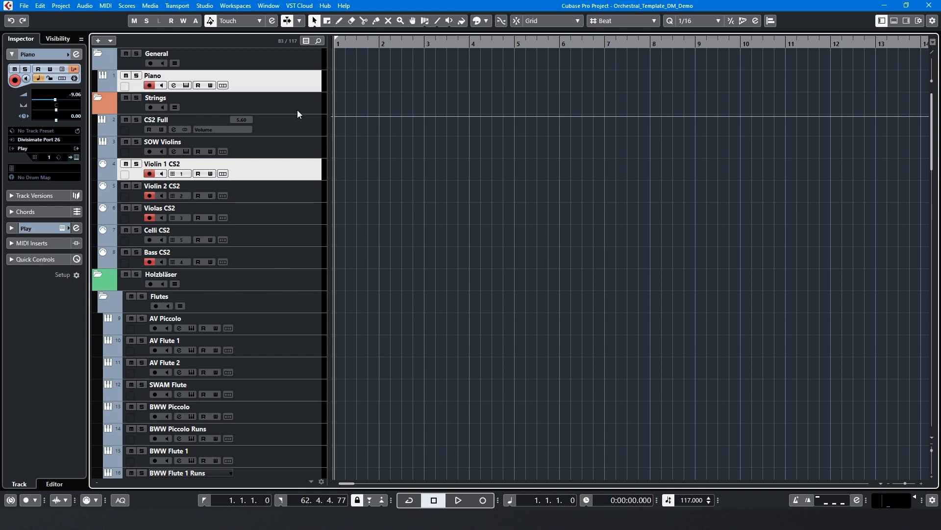
ctrl+click(260, 258)
ctrl+click(269, 199)
ctrl+click(270, 240)
ctrl+click(268, 216)
ctrl+click(265, 324)
ctrl+click(279, 345)
ctrl+click(284, 366)
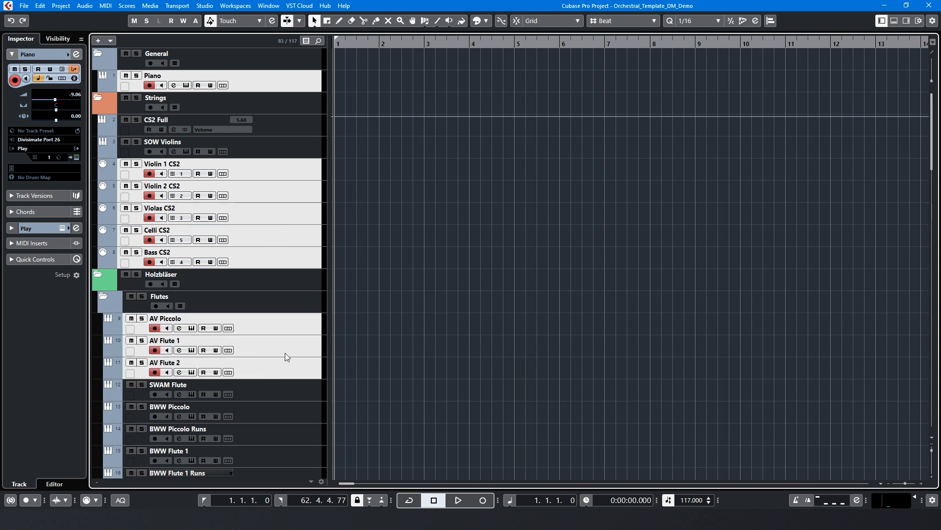
- Add the AV oboe, English horn, clarinet, bass clarinet, bassoon and contrabassoon tracks to the selection
scroll(284, 352, down, 4)
ctrl+click(286, 392)
ctrl+shift+click(287, 444)
scroll(287, 431, down, 5)
ctrl+click(277, 355)
ctrl+shift+click(275, 388)
scroll(274, 378, down, 5)
ctrl+shift+click(280, 295)
- Add AV Horn 1–4, AV Trumpet 1–4, AV Tenor Trombone 1–3, AV Bass Trombone and AV Tuba to the track selection
scroll(274, 289, down, 5)
ctrl+click(271, 321)
ctrl+shift+click(273, 370)
ctrl+click(273, 383)
scroll(273, 383, down, 2)
ctrl+click(272, 260)
ctrl+click(272, 283)
ctrl+click(272, 304)
ctrl+click(273, 329)
ctrl+click(266, 390)
ctrl+click(271, 413)
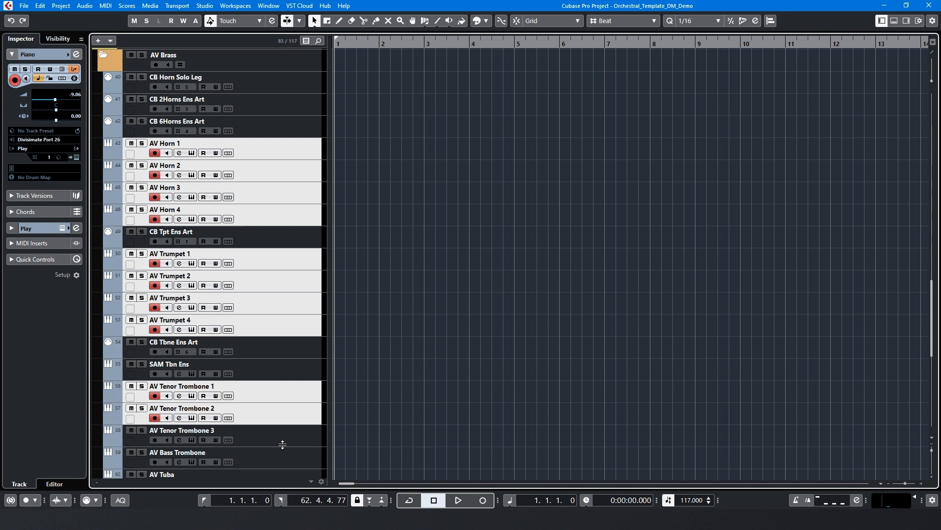
ctrl+click(277, 398)
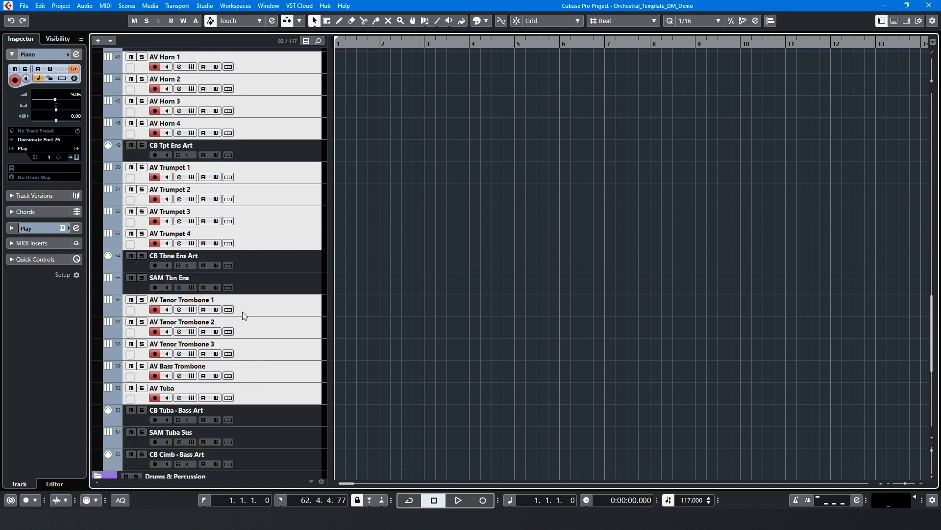
- Link the selected channels in the MixConsole as a group named Divisimate, with only Record Enable/Monitor linked
key(F3)
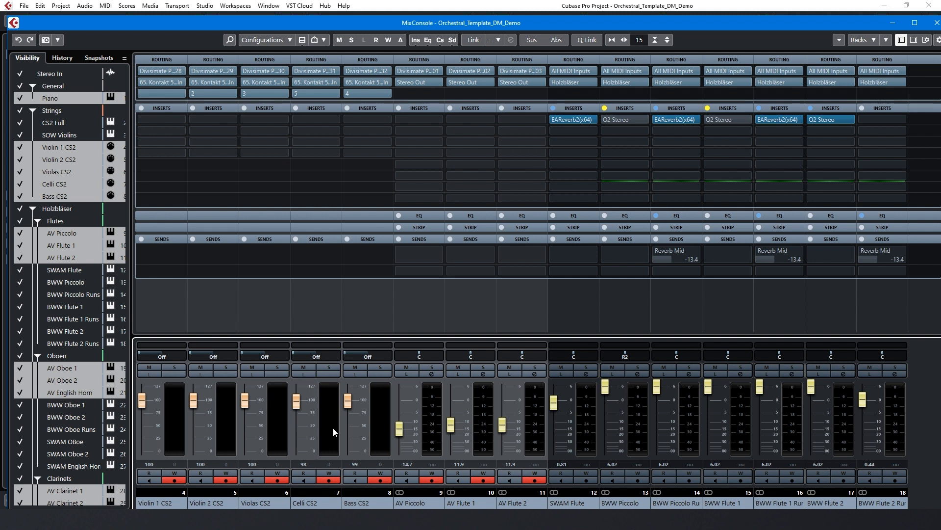
right_click(329, 460)
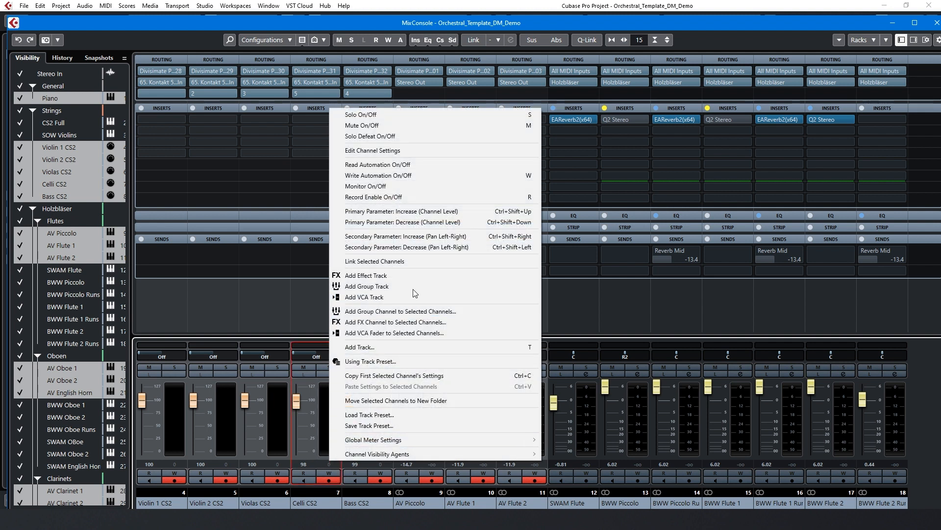
click(414, 261)
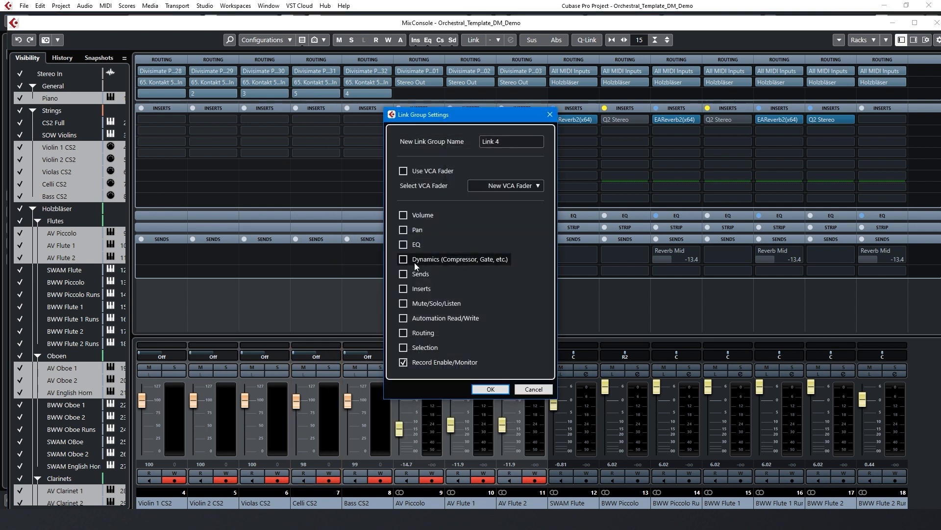
text(Divisimate)
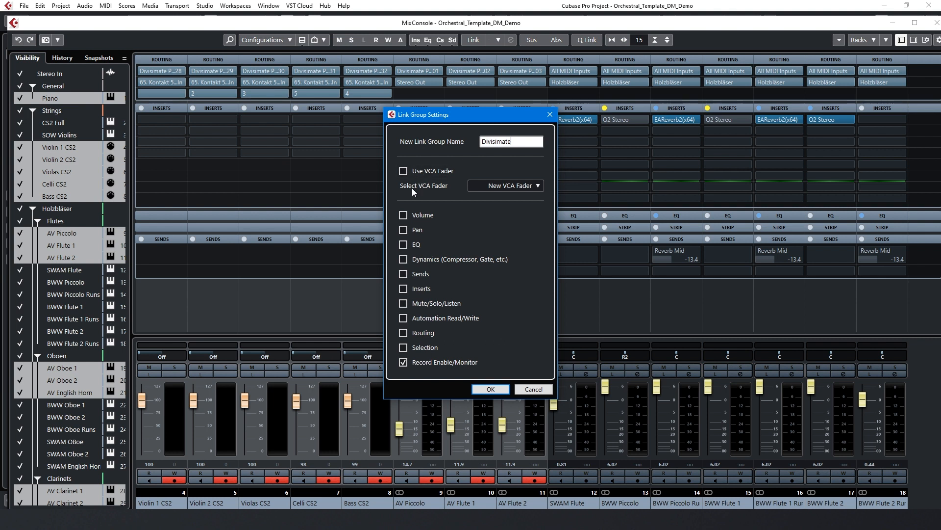
click(404, 363)
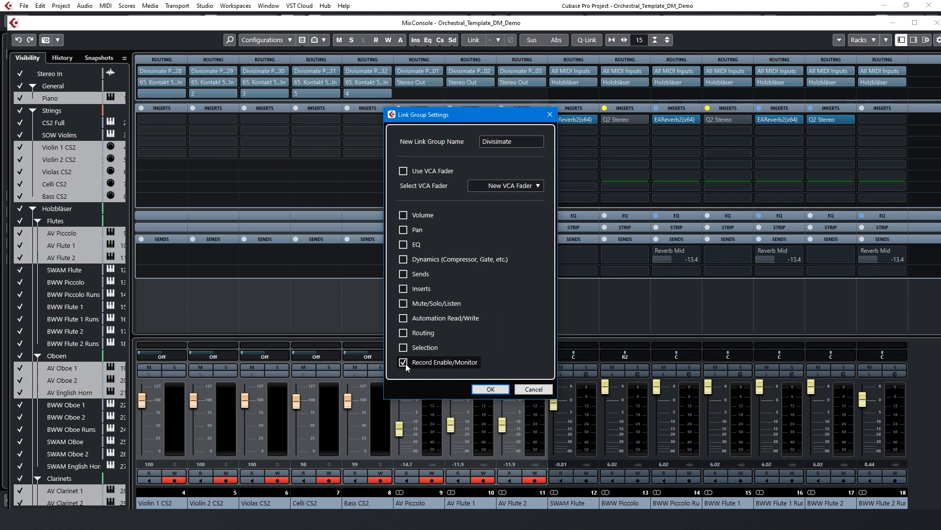
click(491, 389)
click(935, 22)
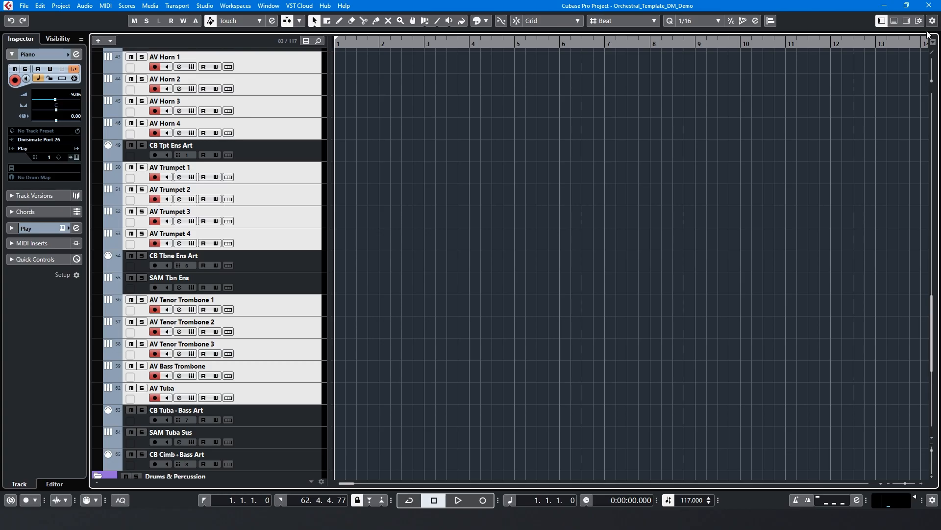
- Select CB Tbne Ens Art and test the link group's shared record enable from the Violin 1 CS2 track
click(175, 258)
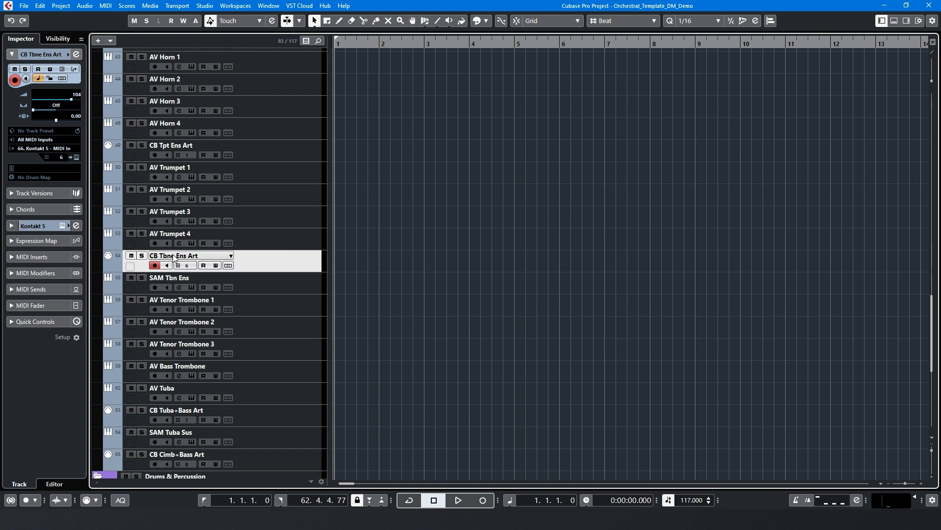
scroll(235, 215, up, 10)
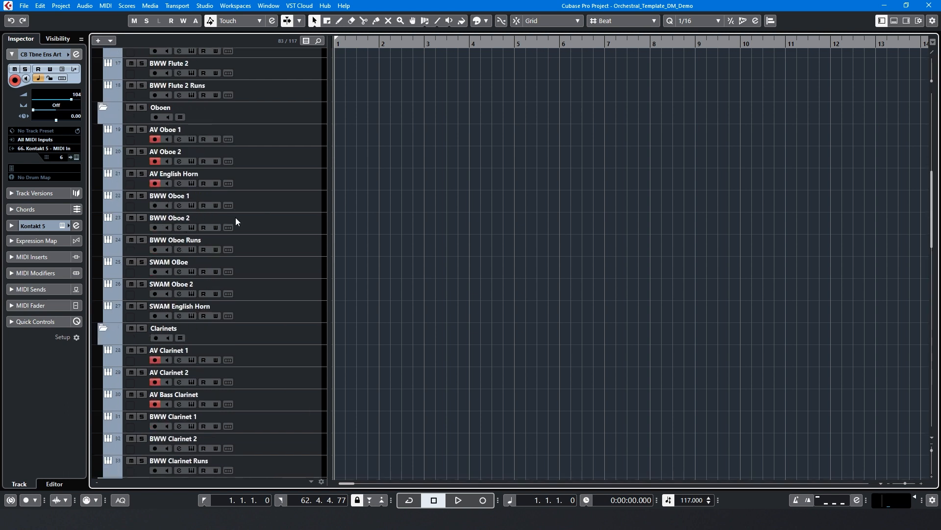
scroll(235, 216, up, 10)
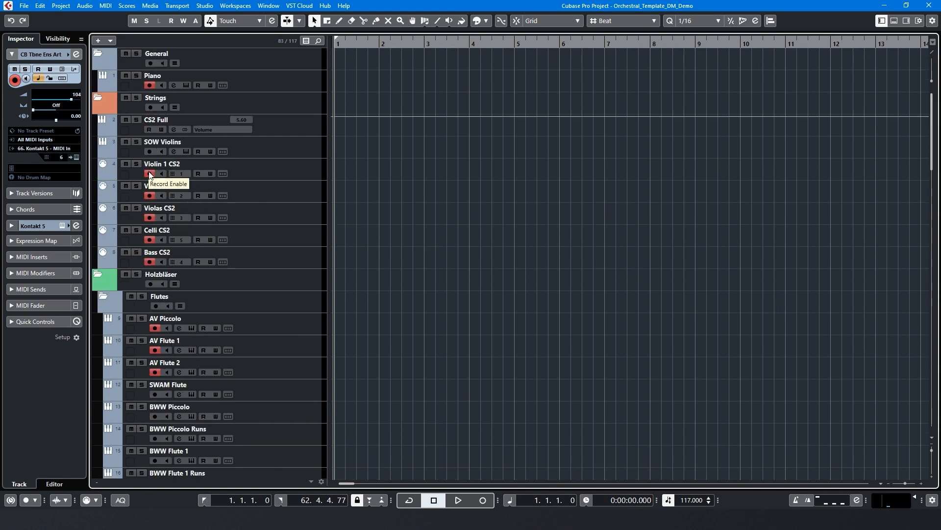
scroll(149, 175, down, 8)
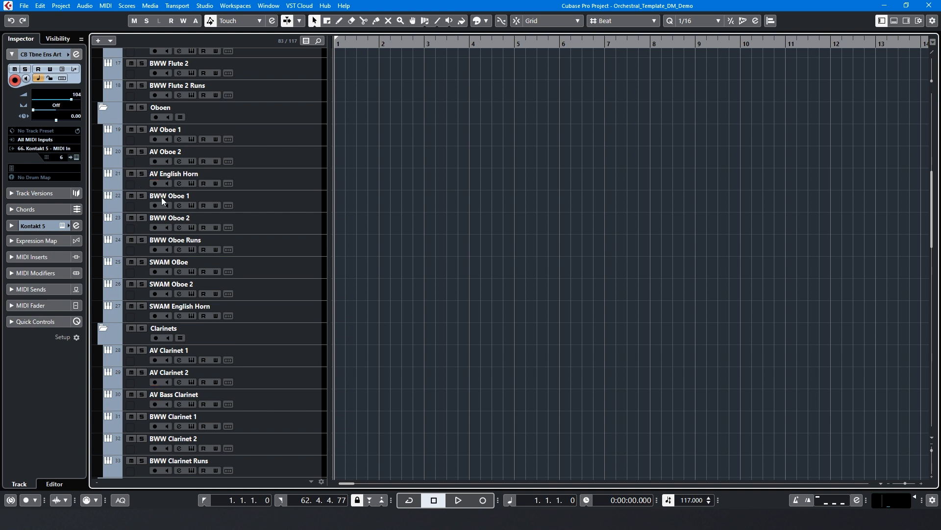
- Select AV English Horn, AV Oboe 1, AV Oboe 2, AV Flute 1 and AV Piccolo in turn to check how linked tracks arm individually
click(257, 174)
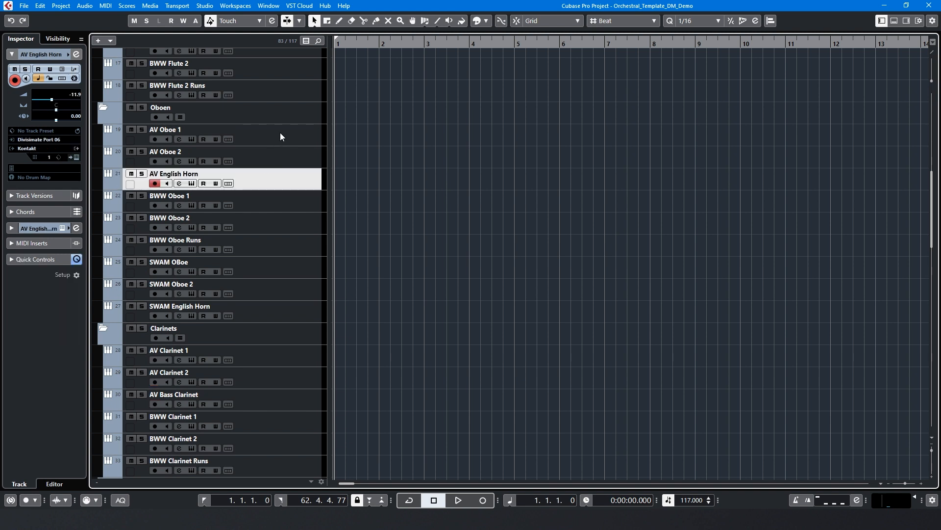
click(281, 132)
click(283, 152)
scroll(285, 151, up, 5)
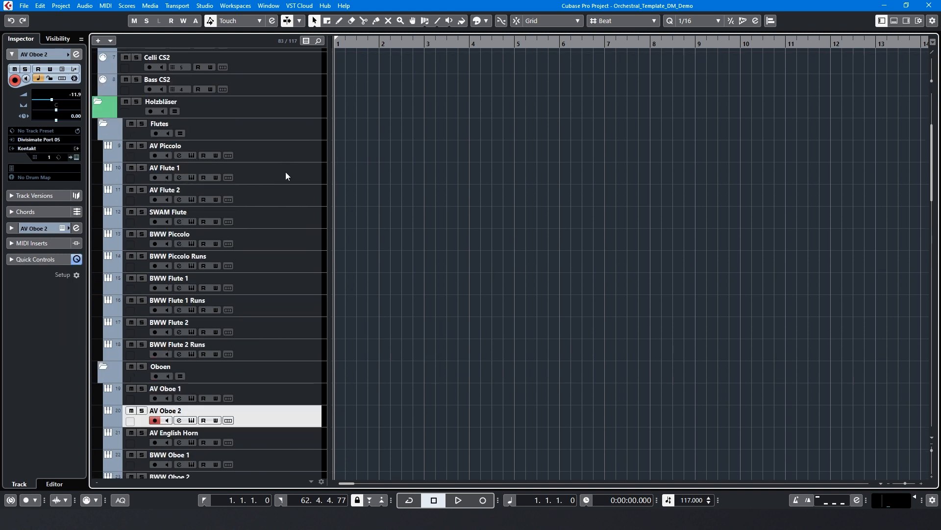
click(287, 170)
click(298, 159)
- Record-enable the whole Divisimate link group from AV Piccolo and check the armed tracks throughout the list
click(155, 156)
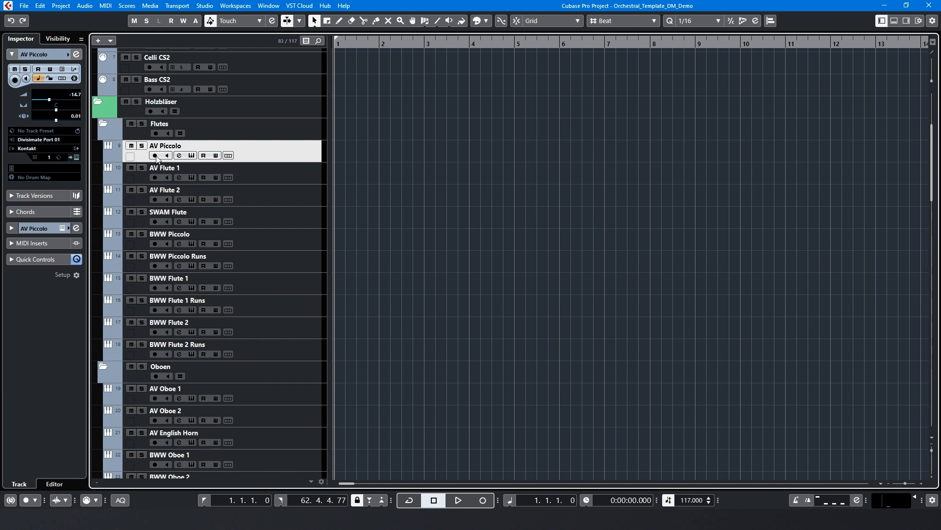
click(155, 156)
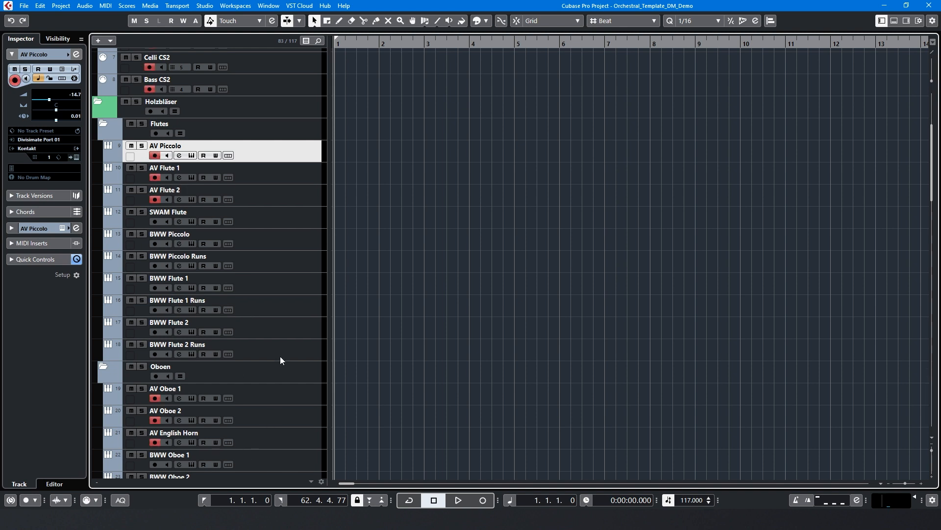
scroll(280, 359, up, 4)
scroll(277, 203, down, 20)
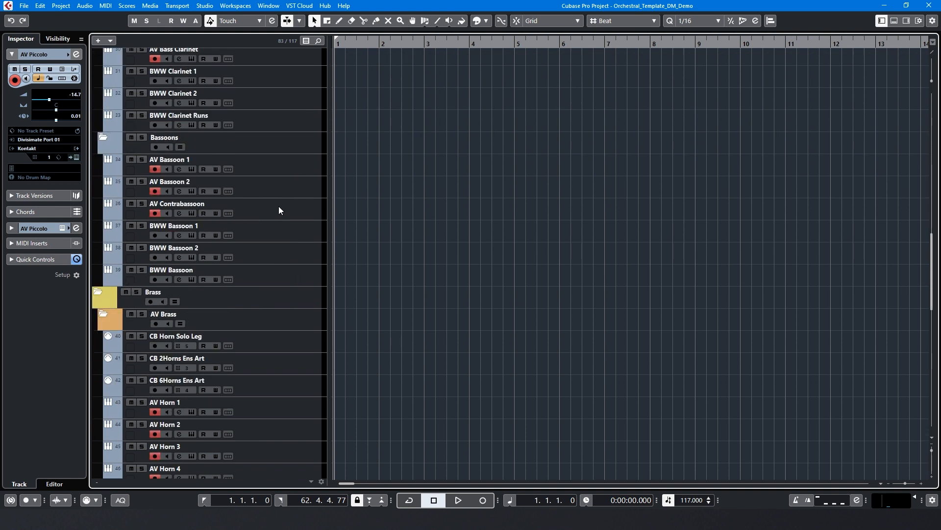
scroll(279, 208, up, 20)
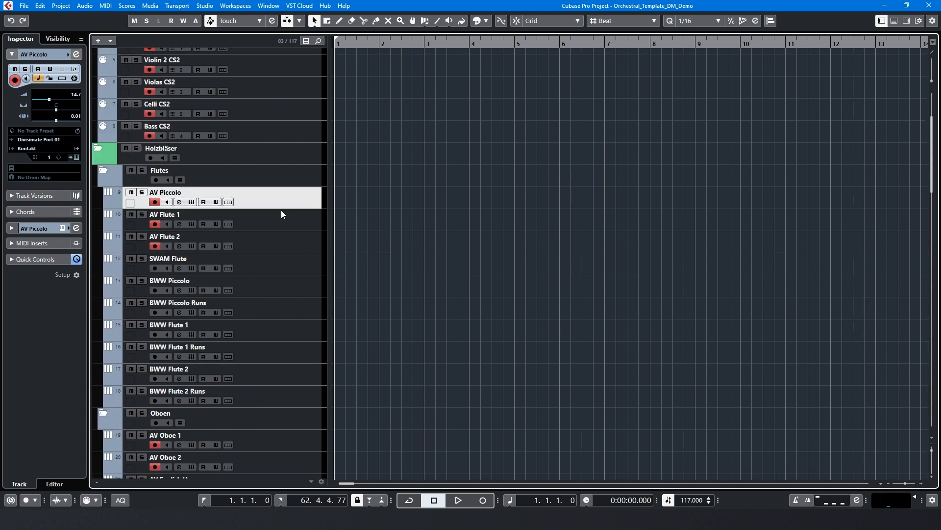
- Switch to Divisimate and turn on its bypass
click(290, 518)
key(b)
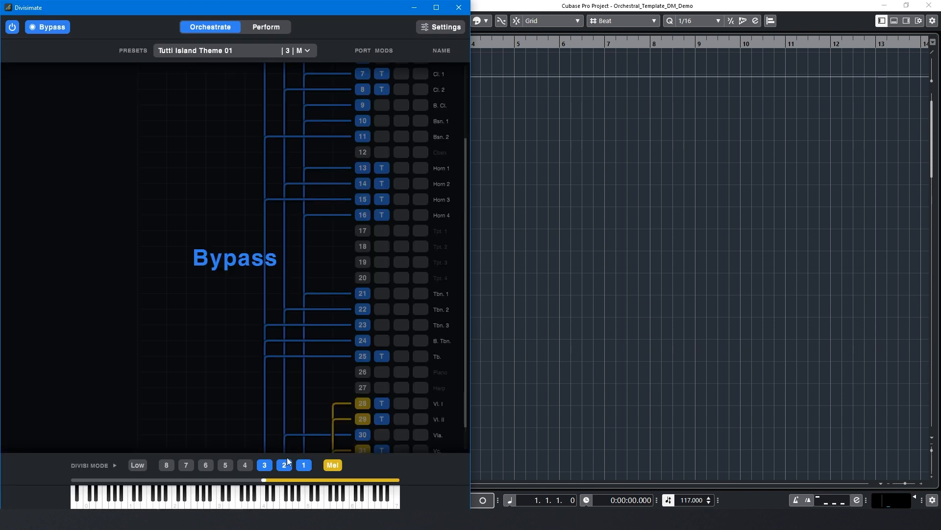
- Toggle Divisimate's bypass, activate the loopback input in its settings in place of the hardware input devices, and accept the caution
key(b)
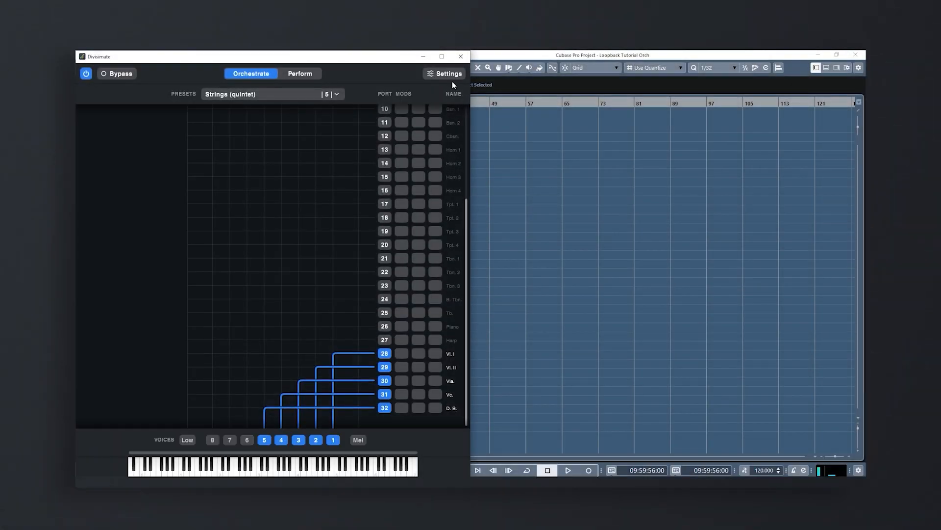
click(450, 76)
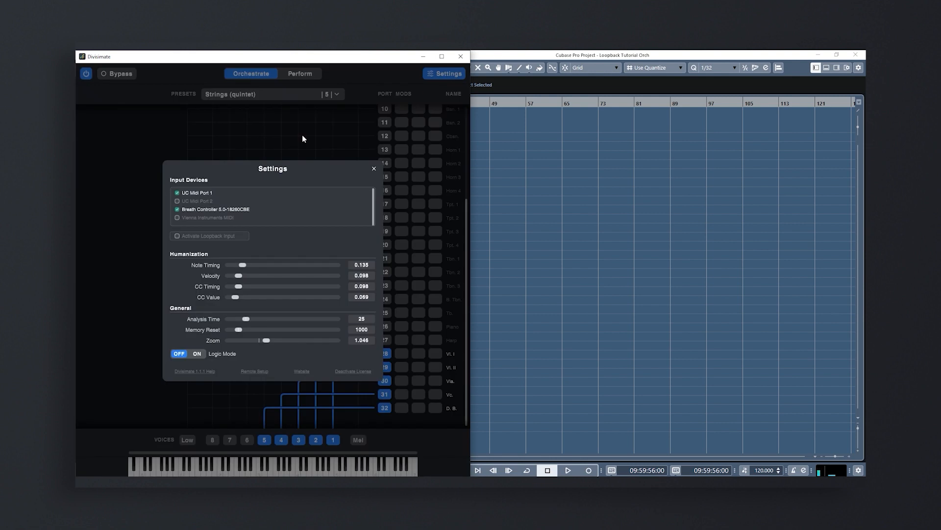
click(196, 208)
click(205, 237)
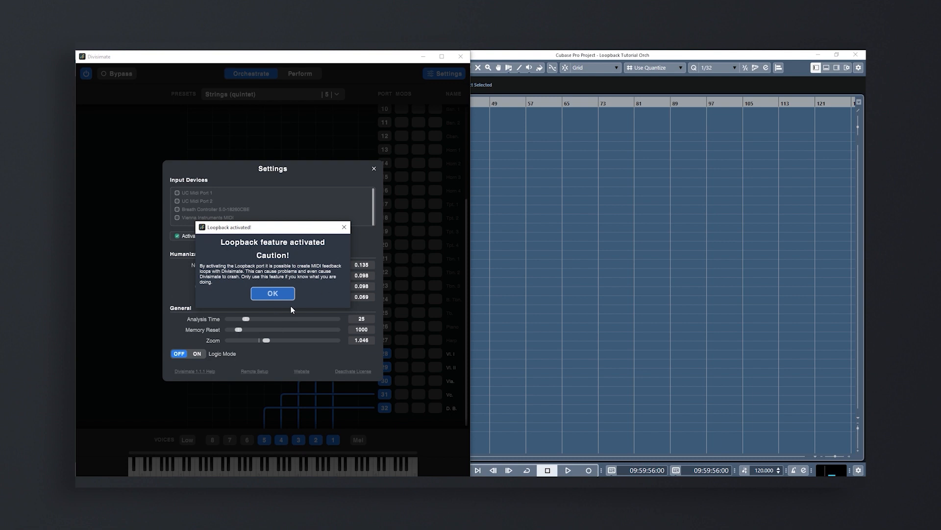
click(279, 297)
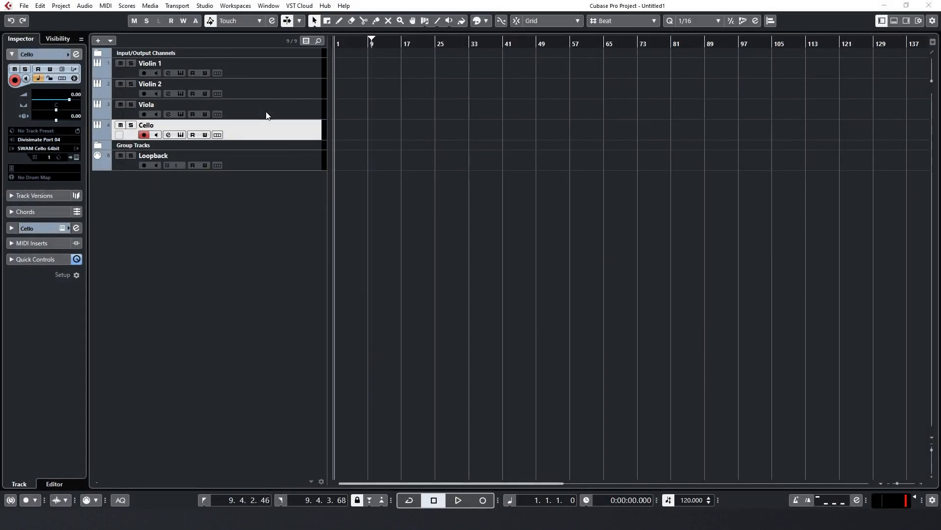
- Go through the Violin 1, Violin 2, Viola and Cello tracks to check which Divisimate port feeds each one
click(267, 67)
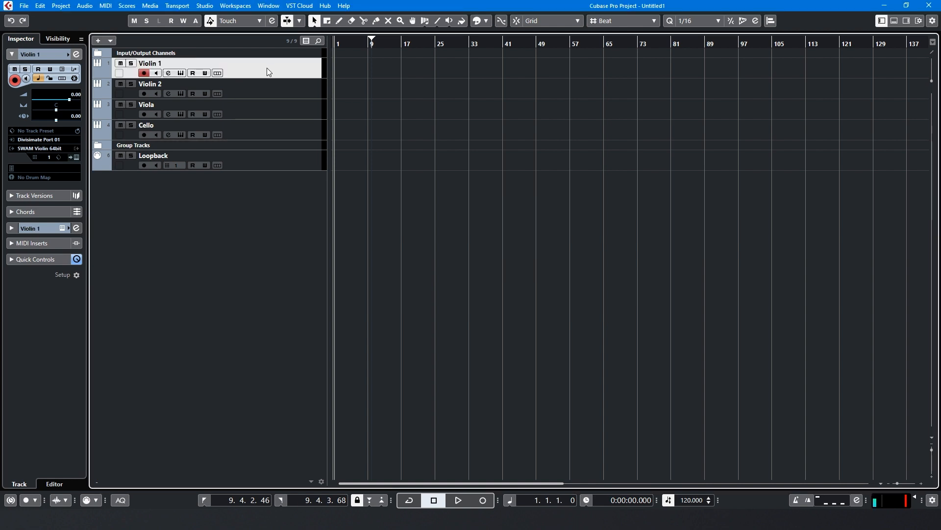
key(Down)
key(Down)
key(Down)
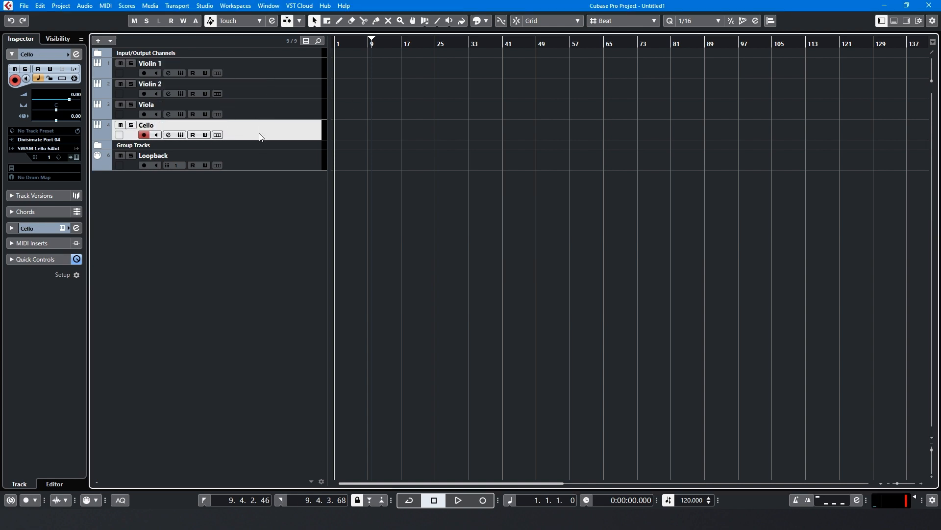
- Open the expression map setup from the Loopback track and create a new map named Divisimate Quartet
click(259, 167)
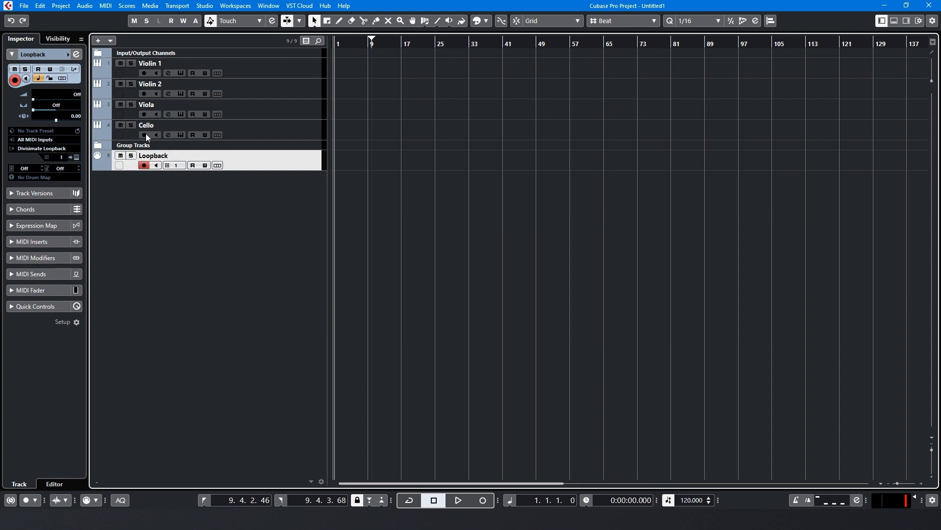
click(43, 225)
click(45, 116)
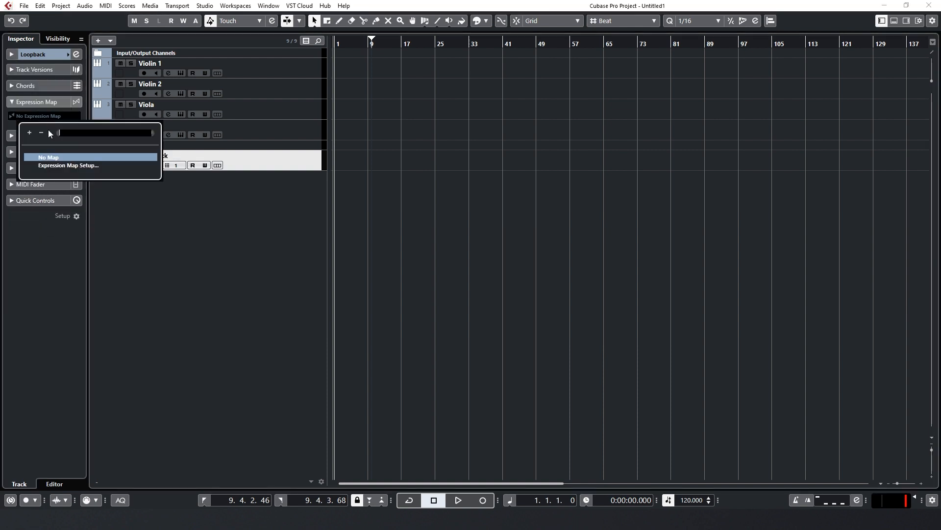
click(55, 164)
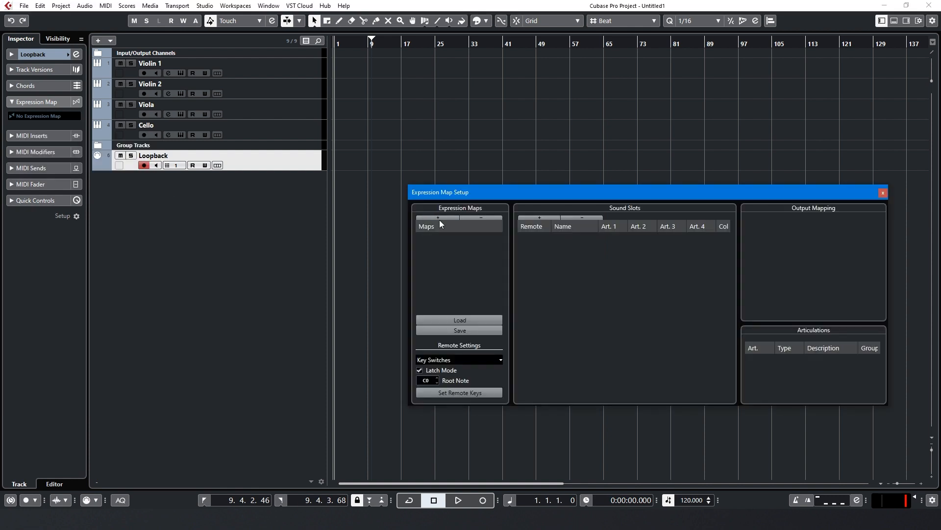
click(439, 218)
text(Divisimate Quartet)
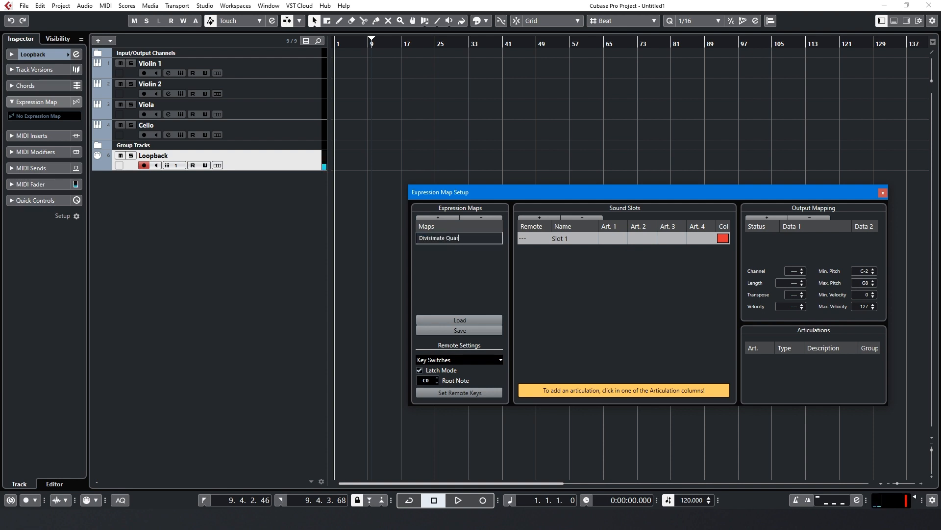
key(Return)
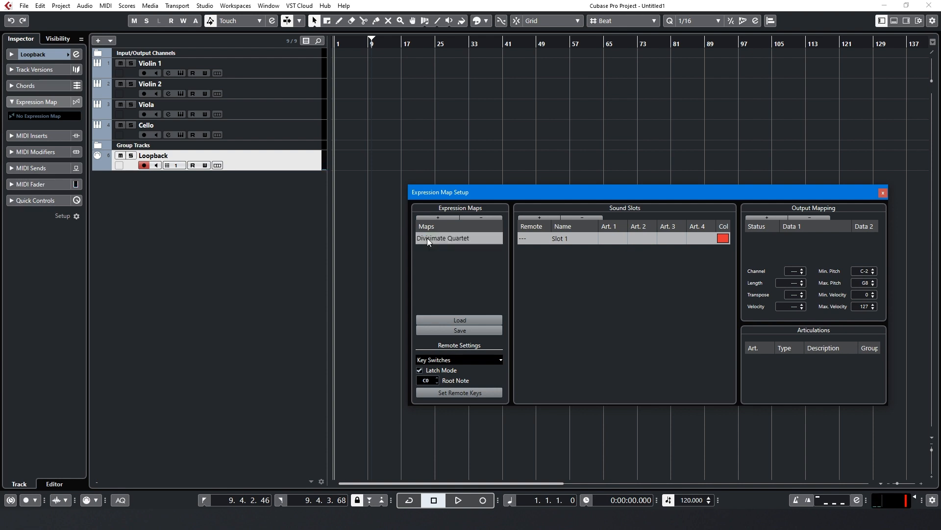
- Add three more sound slots to the Divisimate Quartet map and set remote keys for all slots starting at C0
click(552, 219)
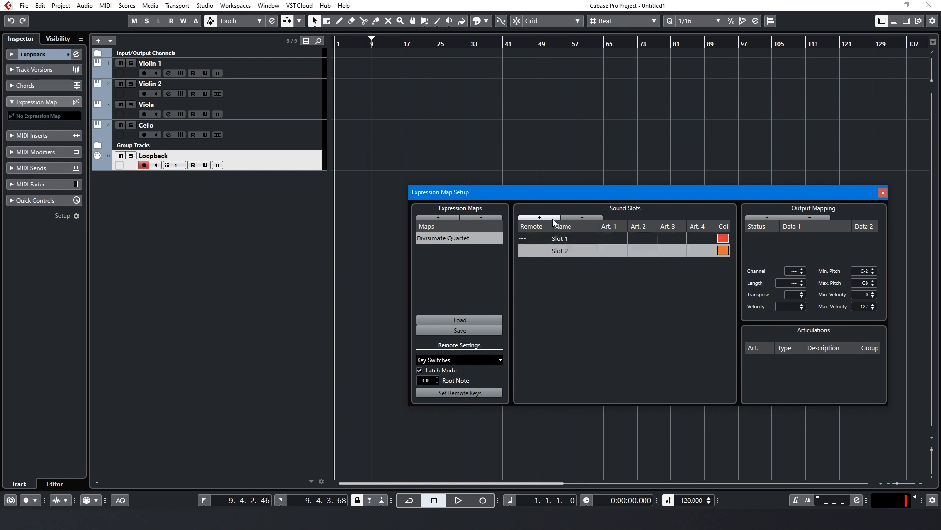
click(553, 219)
click(554, 219)
click(563, 239)
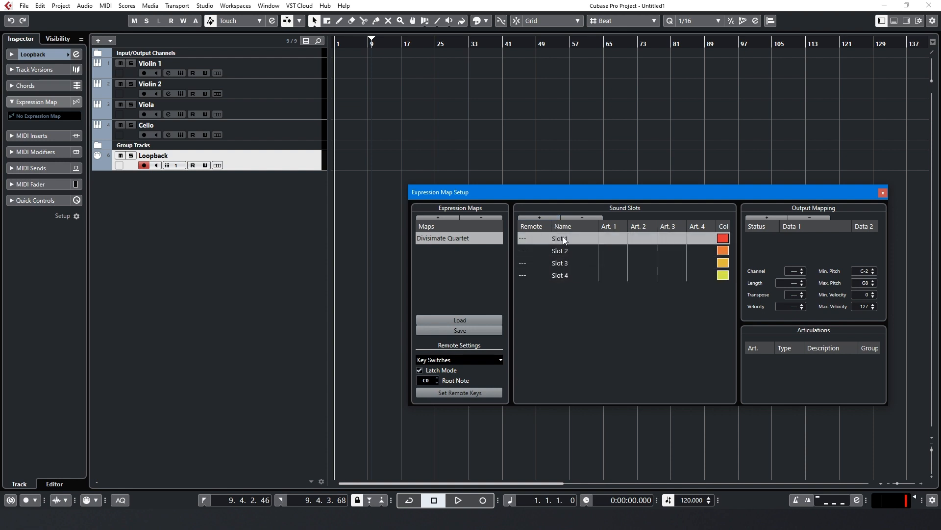
click(461, 392)
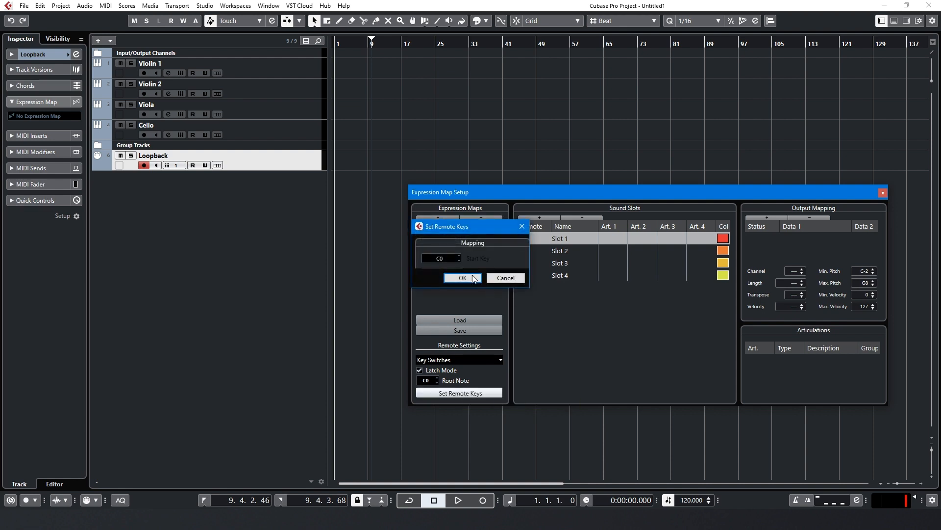
click(463, 278)
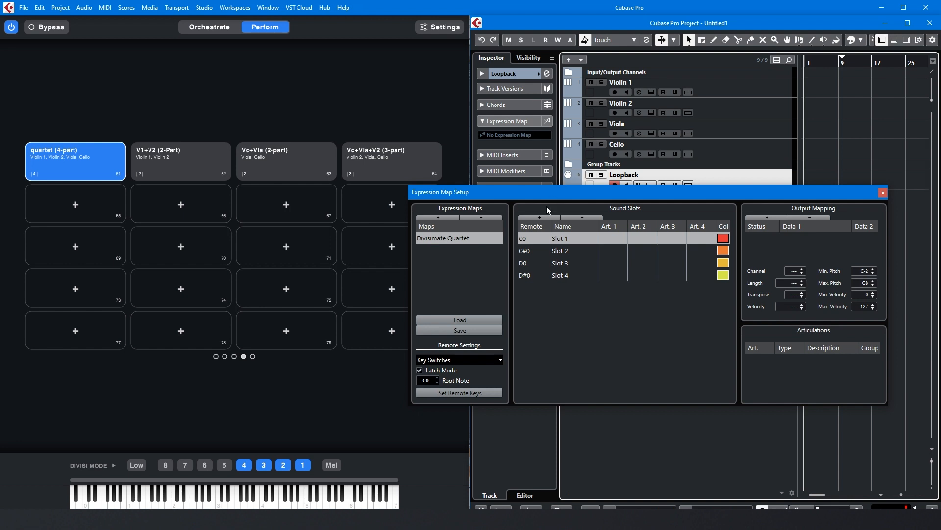
- Name the four sound slots Quartet (4-part), V1+V2 (2-part), Vc+Vla (2-part) and Vc+Vla+V2 (3-part)
double_click(562, 240)
text(Quartet (4-part))
double_click(582, 249)
text(V1+V2 (2-part))
key(Return)
double_click(576, 262)
text(Vc+Vla (2-part))
key(Return)
double_click(573, 275)
text(Vc+)
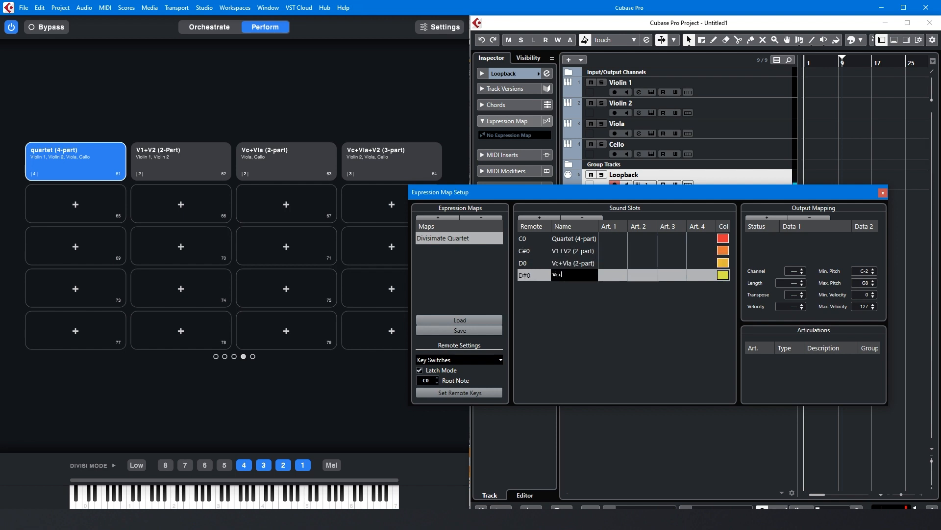
text(Vla+V2 (3-part))
key(Return)
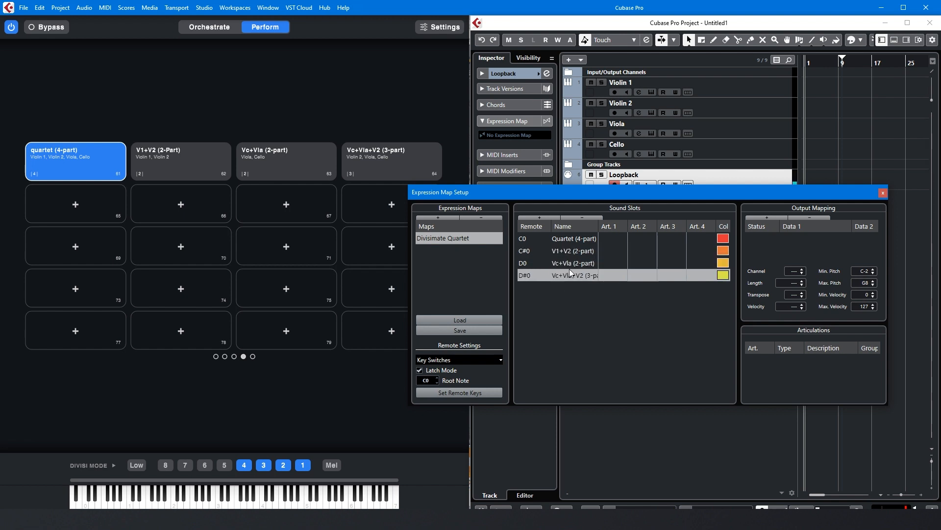
- Add a Controller output mapping to the Vc+Vla+V2 (3-part) slot using CC 31 with value 64
click(772, 215)
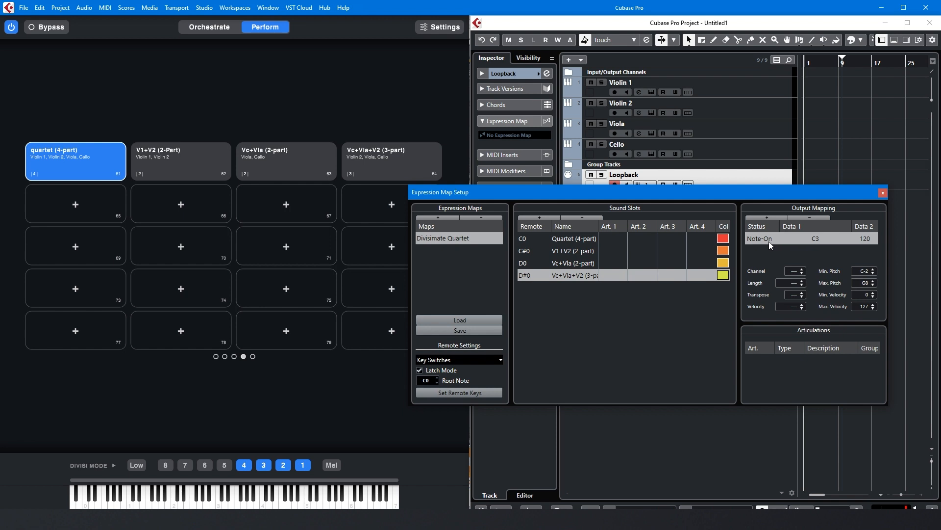
click(769, 239)
click(763, 251)
double_click(815, 238)
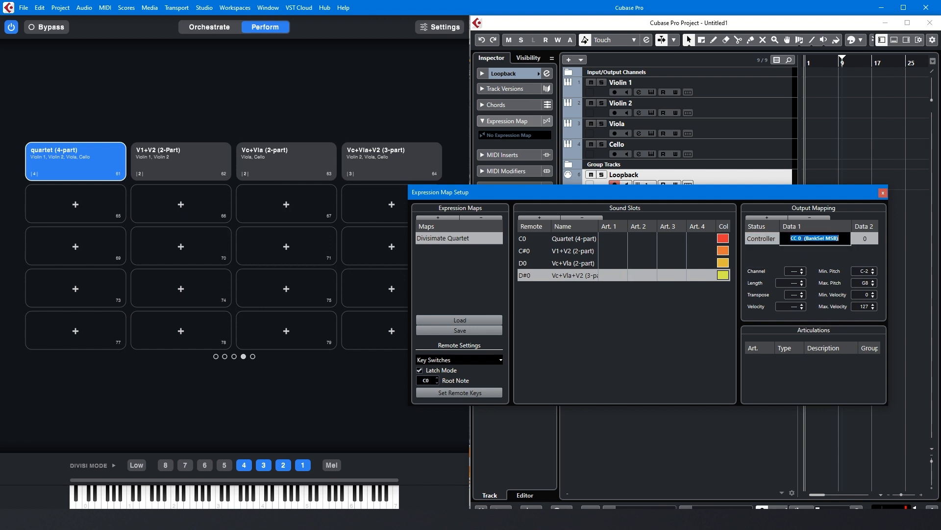
text(31)
key(Return)
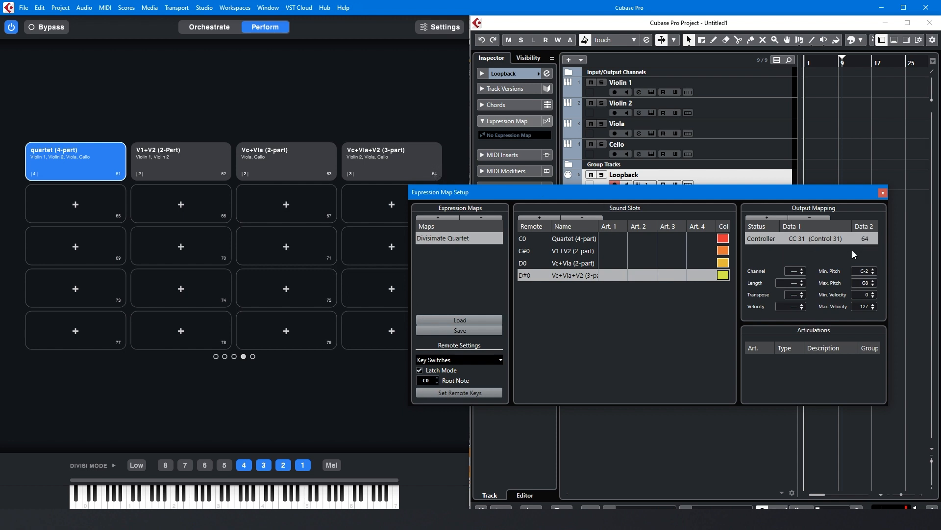
- Add a Controller output mapping with value 61 to the Quartet (4-part) slot
click(564, 240)
click(766, 217)
click(761, 238)
click(772, 248)
click(865, 238)
text(61)
- Add a Controller output mapping with value 62 to the V1+V2 (2-part) slot
click(655, 249)
click(769, 218)
click(771, 239)
click(780, 260)
click(865, 239)
text(62)
key(Return)
- Add a Controller output mapping for CC 31 with value 63 to the Vc+Vla (2-part) slot
click(613, 253)
click(577, 262)
click(578, 262)
click(767, 218)
click(761, 238)
click(774, 254)
click(864, 238)
text(6)
key(Return)
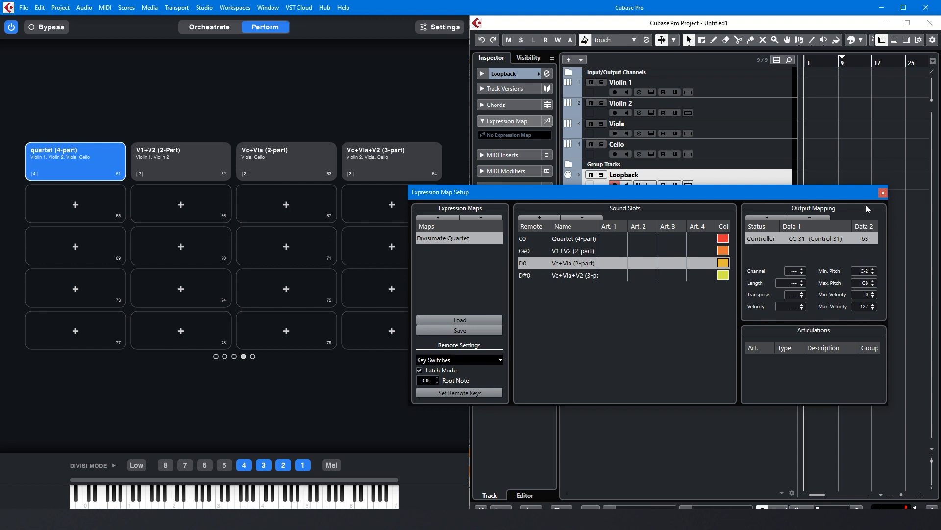
- Close the expression map setup, assign the Divisimate Quartet map to the Loopback track, and toggle the track's record enable
click(884, 192)
click(524, 135)
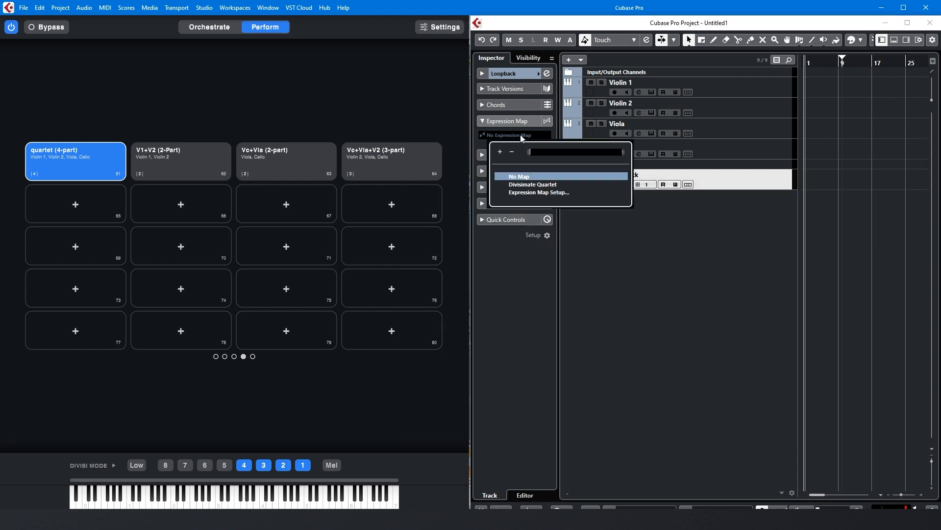
click(532, 185)
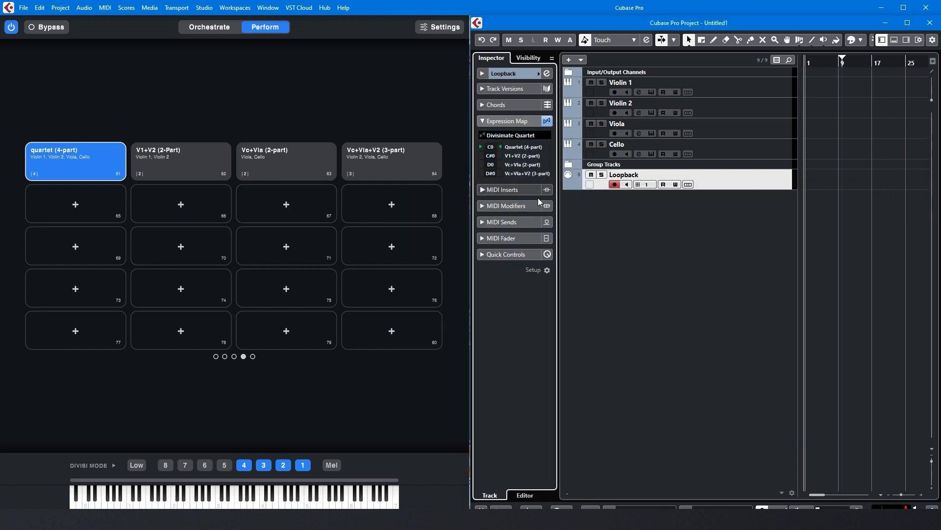
click(615, 184)
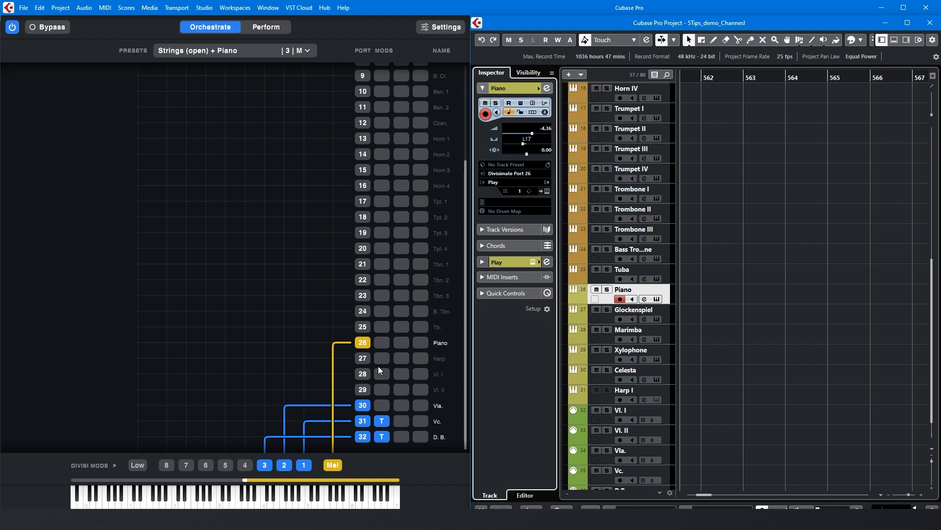
- Open the properties of Divisimate port 26 (Piano) and look through the available MIDI channels and port numbers
click(416, 476)
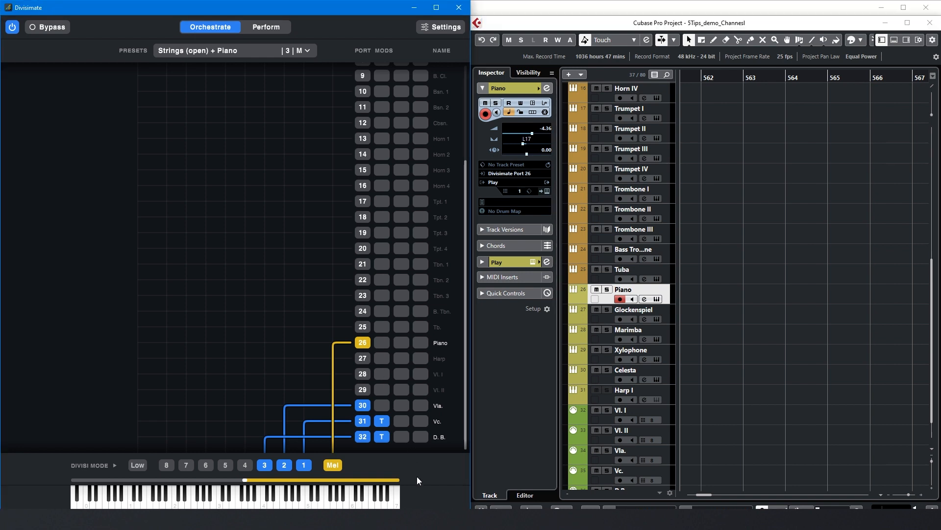
click(361, 345)
click(285, 259)
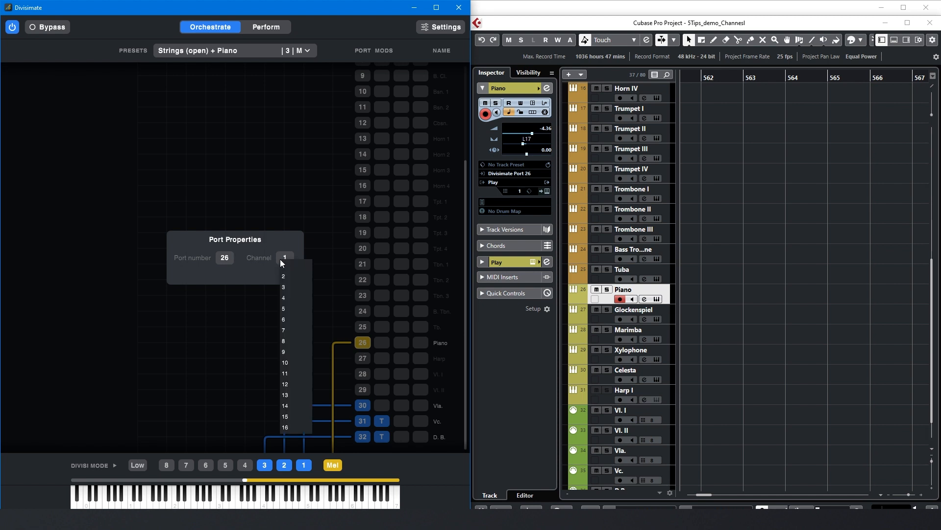
click(278, 243)
click(230, 255)
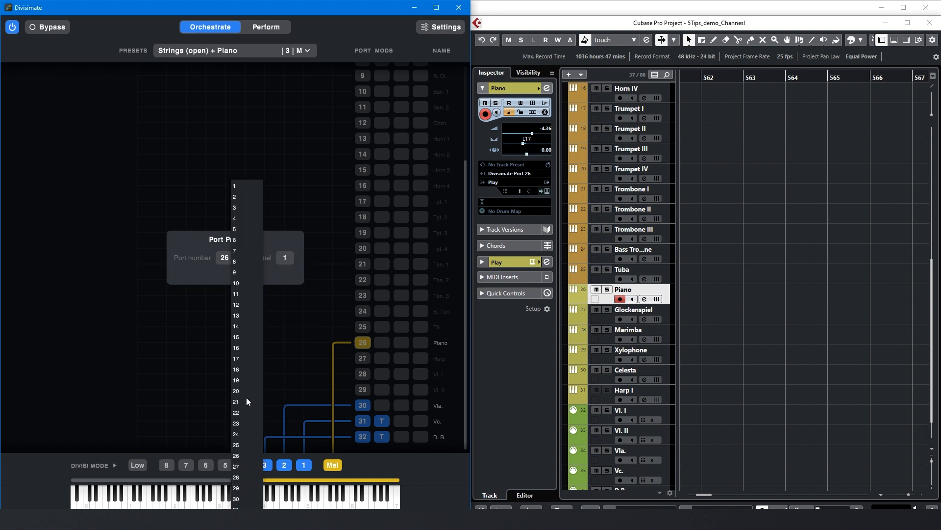
click(215, 240)
click(363, 313)
click(363, 312)
click(364, 312)
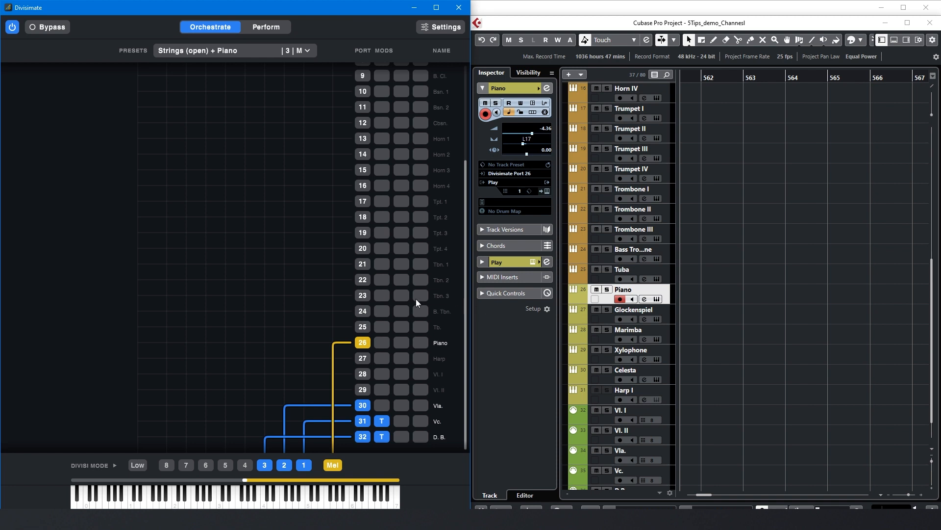
- Compare Divisimate's full port list with the Cubase track list, from Piccolo Flute through the strings
scroll(418, 303, up, 3)
scroll(708, 277, up, 4)
scroll(708, 277, up, 2)
scroll(708, 277, down, 8)
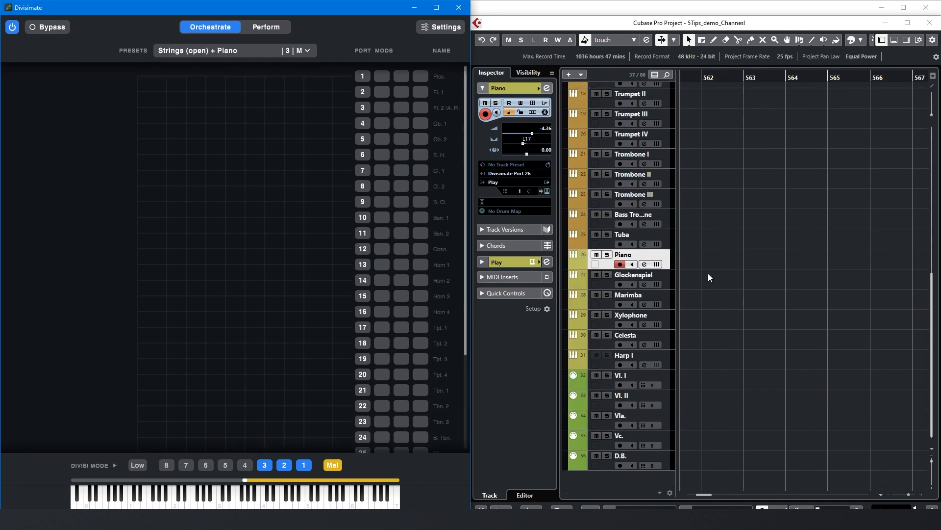
scroll(365, 309, down, 3)
scroll(638, 155, up, 10)
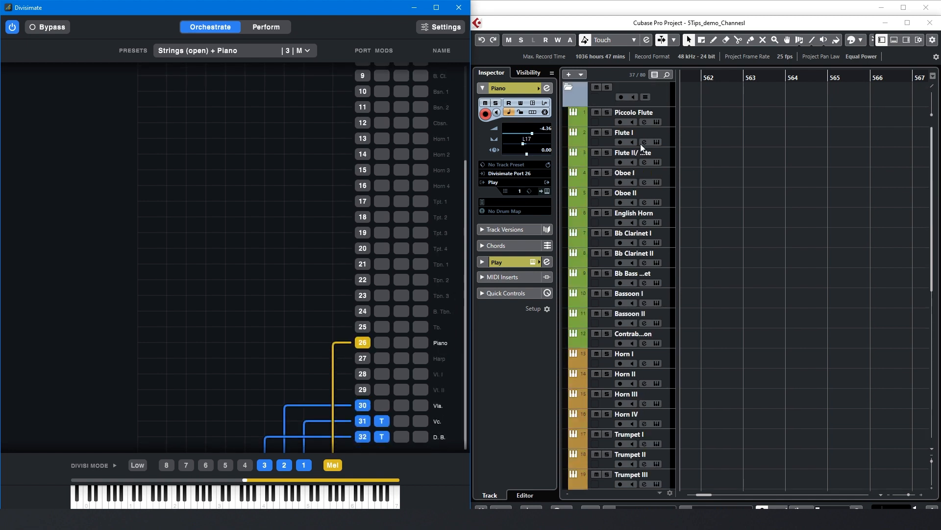
scroll(633, 326, down, 1)
scroll(632, 324, down, 5)
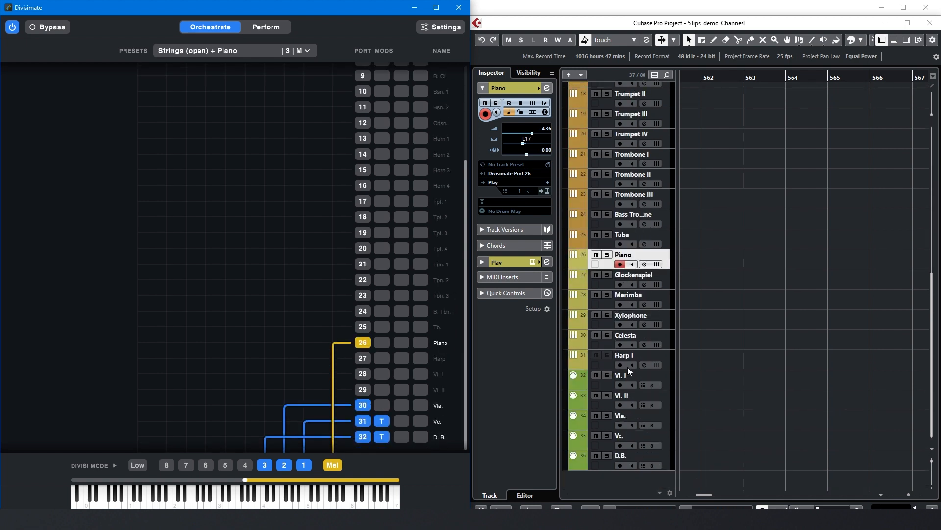
- Select the string tracks from Vl. I to D.B. and open the name of Divisimate port 27 for editing
click(629, 374)
shift+click(645, 457)
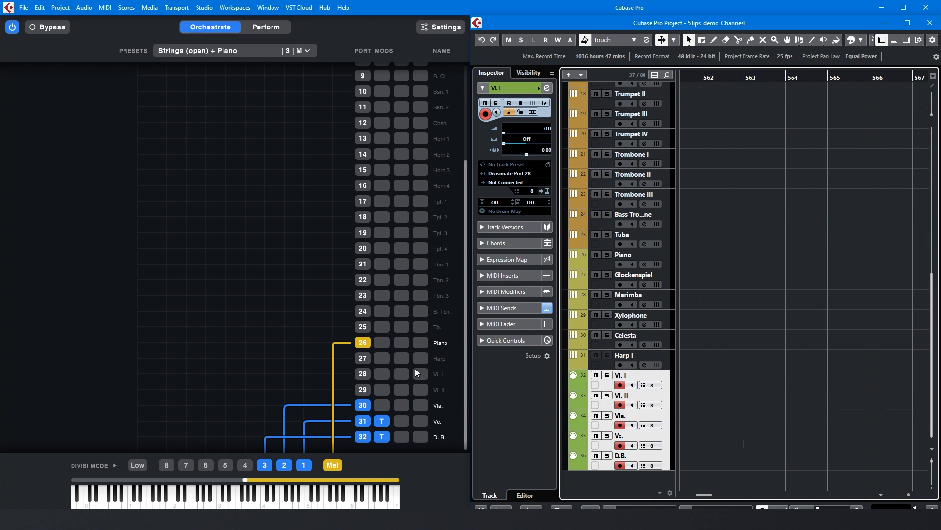
click(443, 348)
click(447, 361)
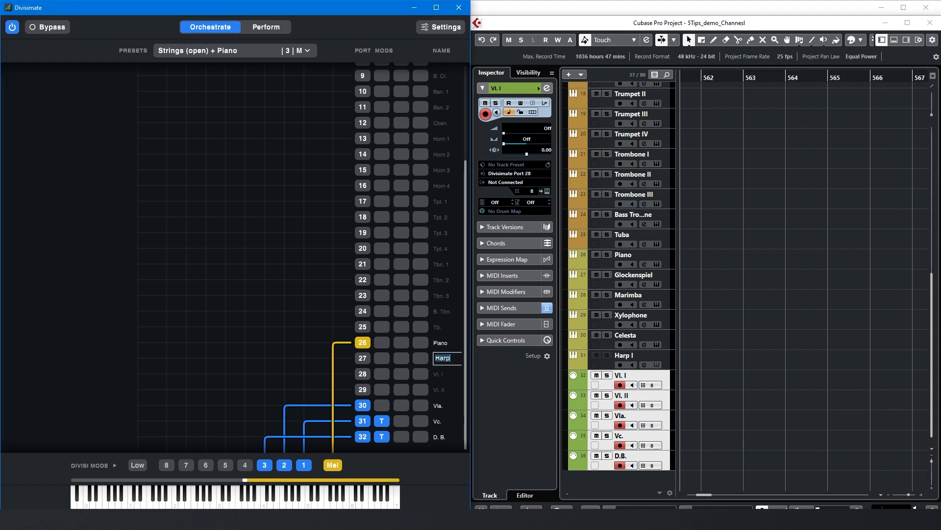
click(509, 387)
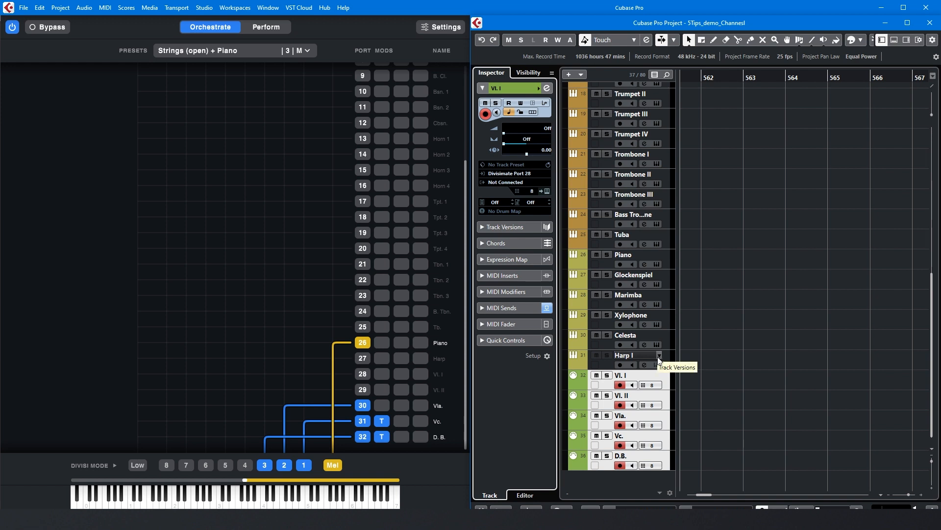
- Go through the extra instrument tracks from Glockenspiel to Celesta, selecting them as a group and individually
click(670, 339)
shift+click(667, 277)
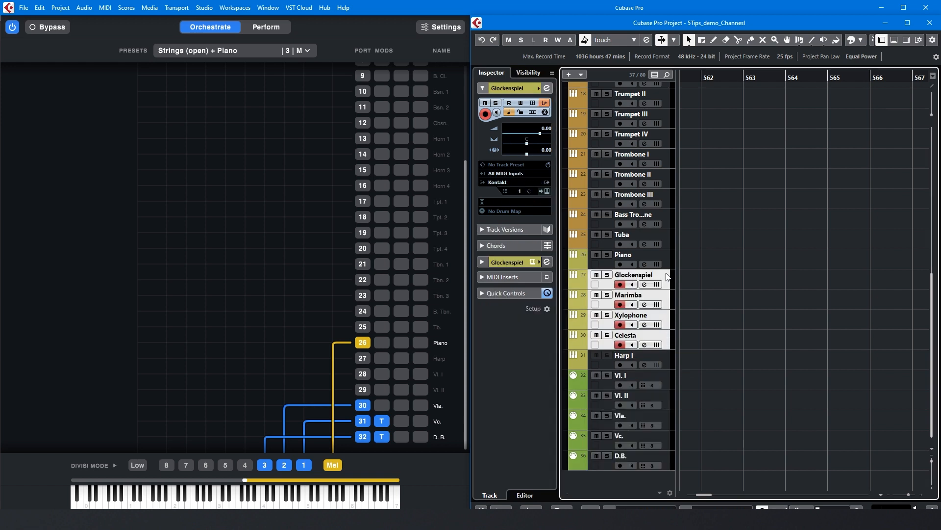
mouse_move(667, 277)
mouse_down()
mouse_move(669, 469)
mouse_move(655, 279)
mouse_up()
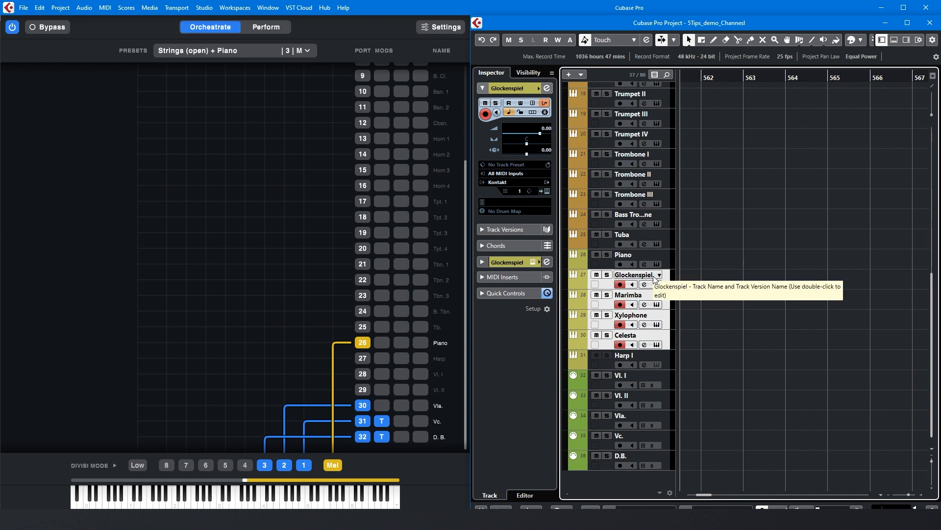
click(667, 278)
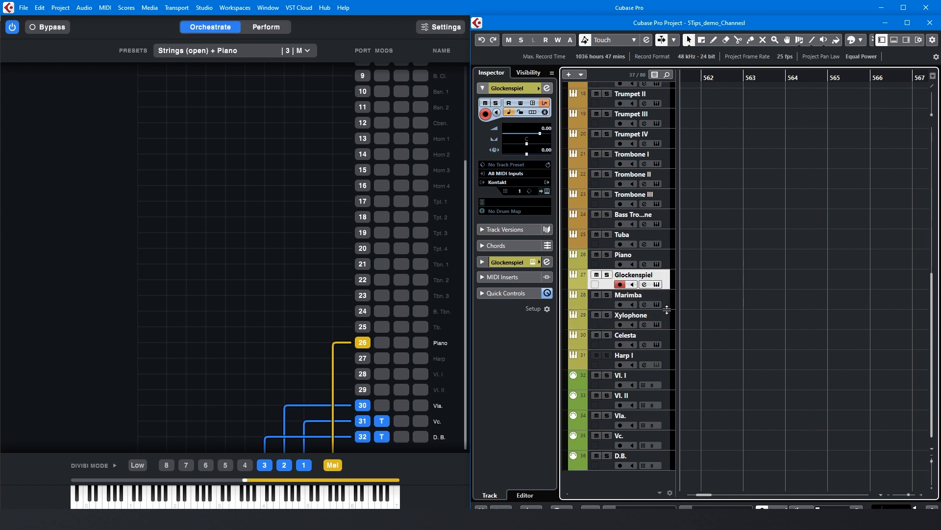
click(668, 316)
click(668, 302)
- Set the MIDI input of the Glockenspiel and Marimba tracks to Divisimate Port 26
click(669, 284)
click(532, 174)
text(26)
key(Return)
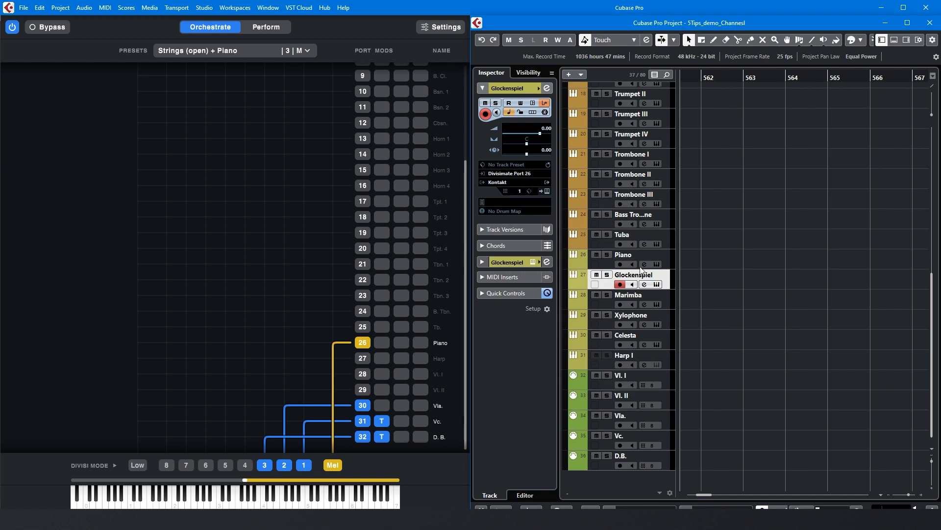
click(656, 295)
click(526, 173)
text(26)
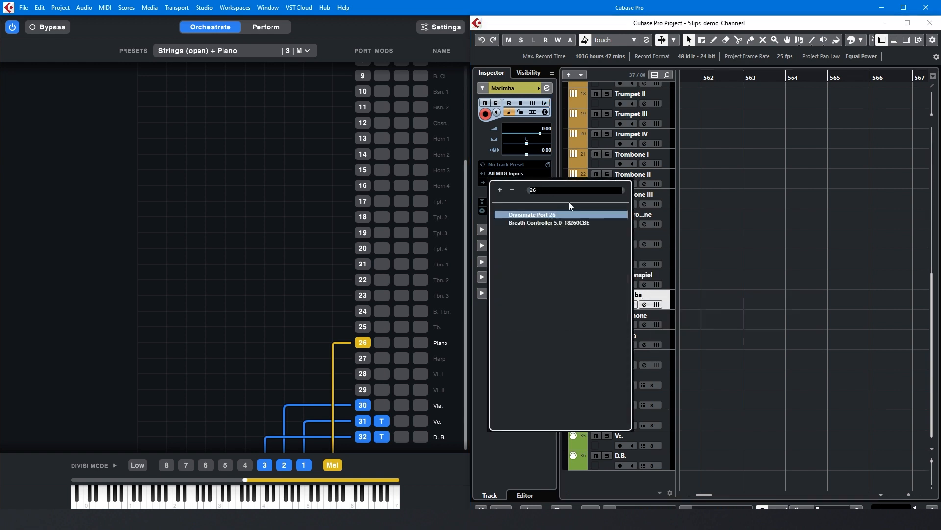
key(Return)
- Set the MIDI input of the Xylophone and Celesta tracks to Divisimate Port 26
click(661, 315)
click(537, 174)
text(26)
key(Return)
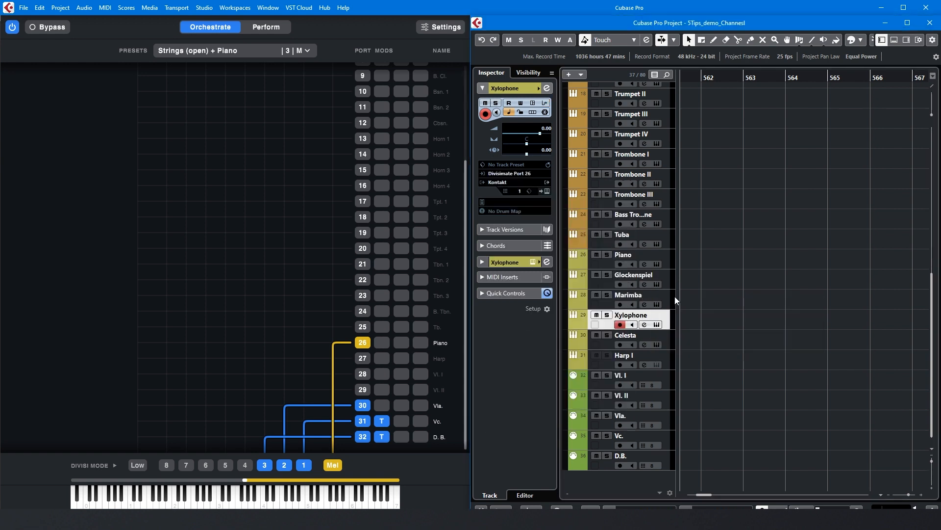
click(672, 336)
click(511, 175)
text(26)
key(Return)
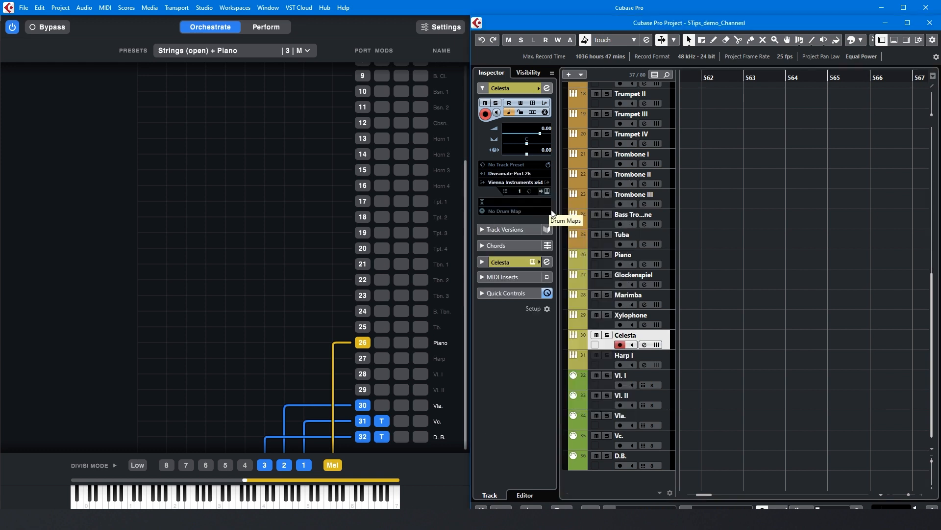
- Enable a Local Input Transformer on the Piano track and set its function to Filter
click(643, 255)
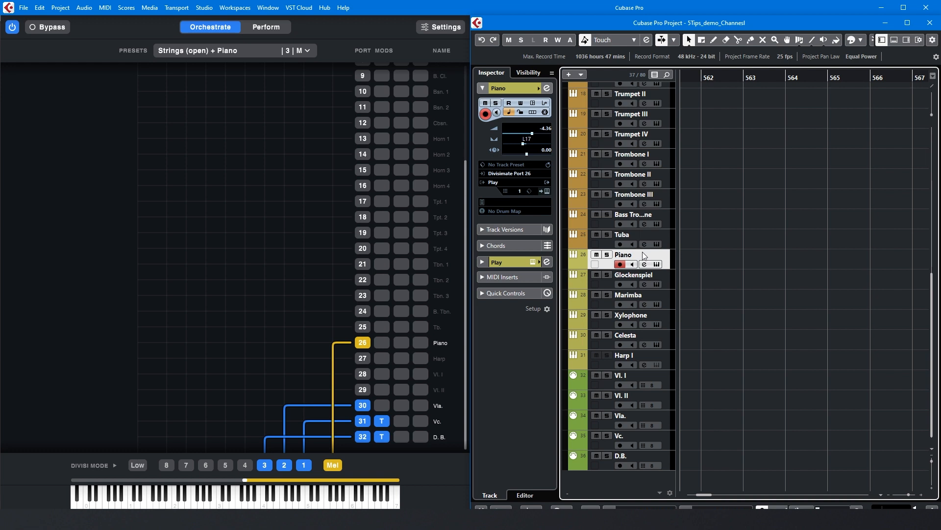
click(546, 104)
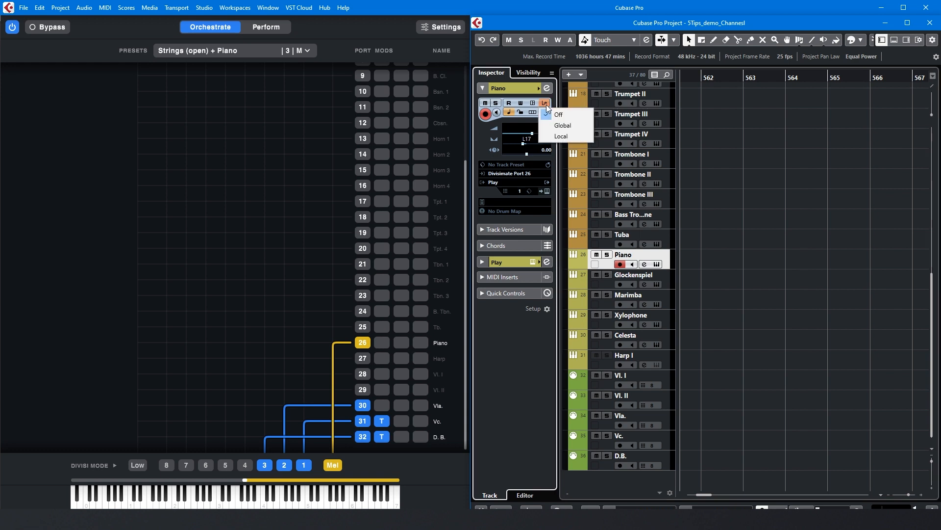
click(561, 137)
drag(591, 286, 520, 219)
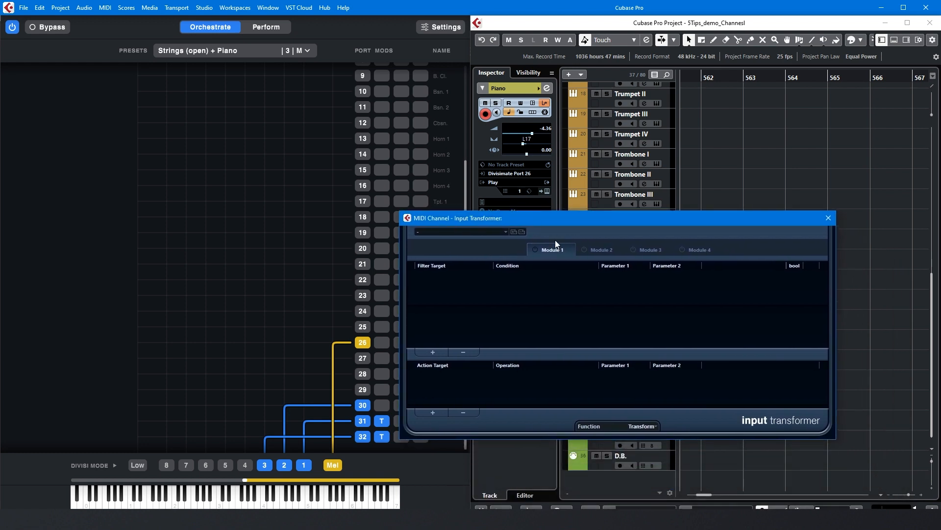
click(638, 426)
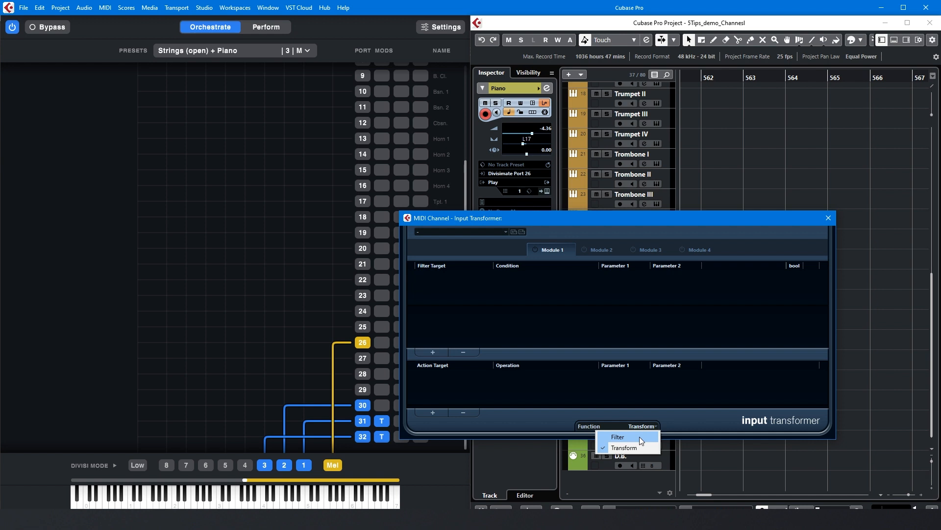
click(641, 441)
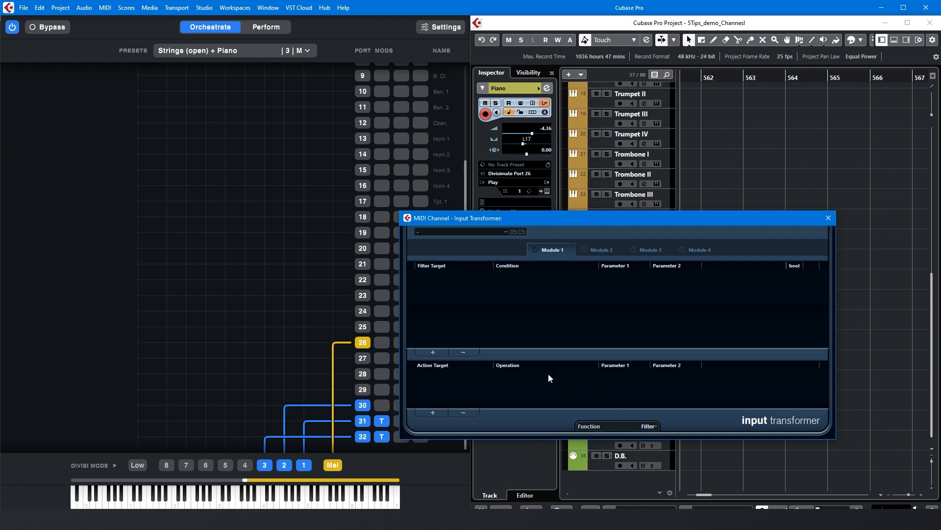
- Add the filter condition Channel Unequal 1 to the Piano track's Input Transformer, activate Module 1, and close it
click(432, 352)
click(436, 276)
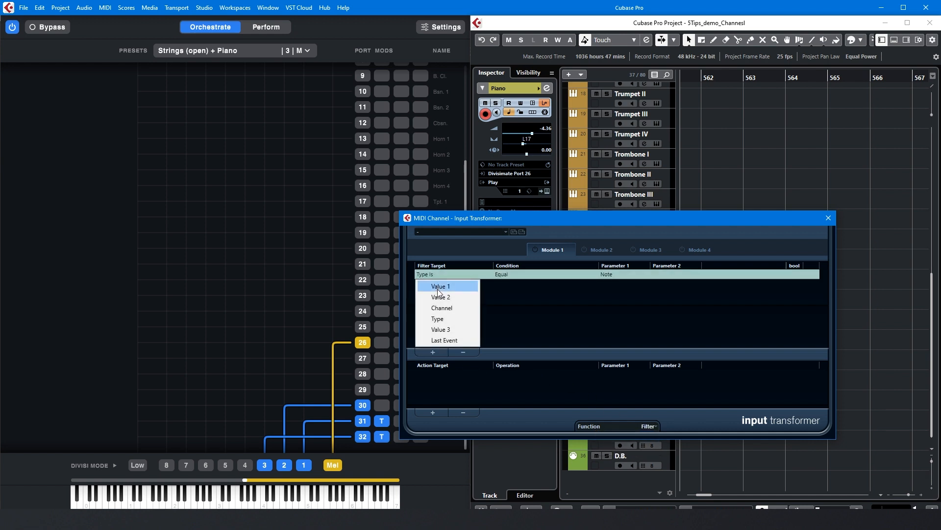
click(448, 308)
click(502, 276)
click(510, 298)
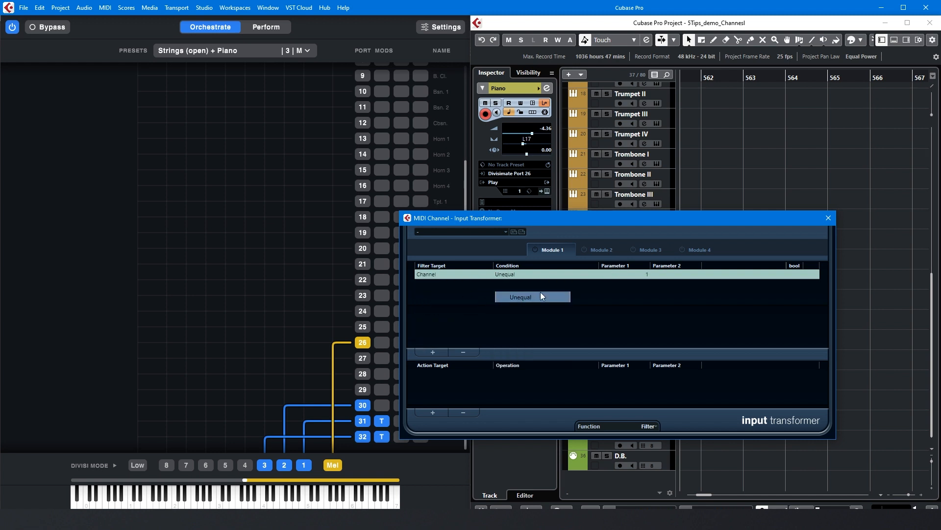
click(646, 276)
key(Return)
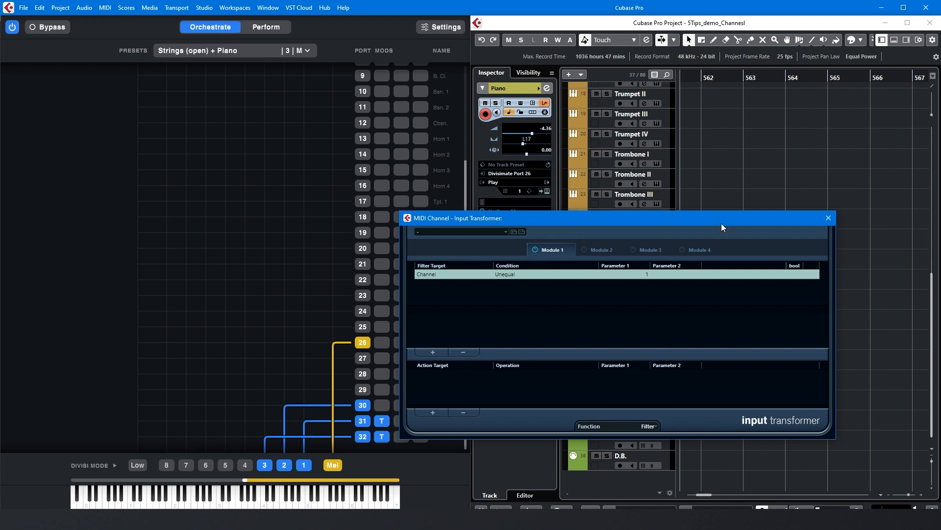
drag(723, 227, 715, 334)
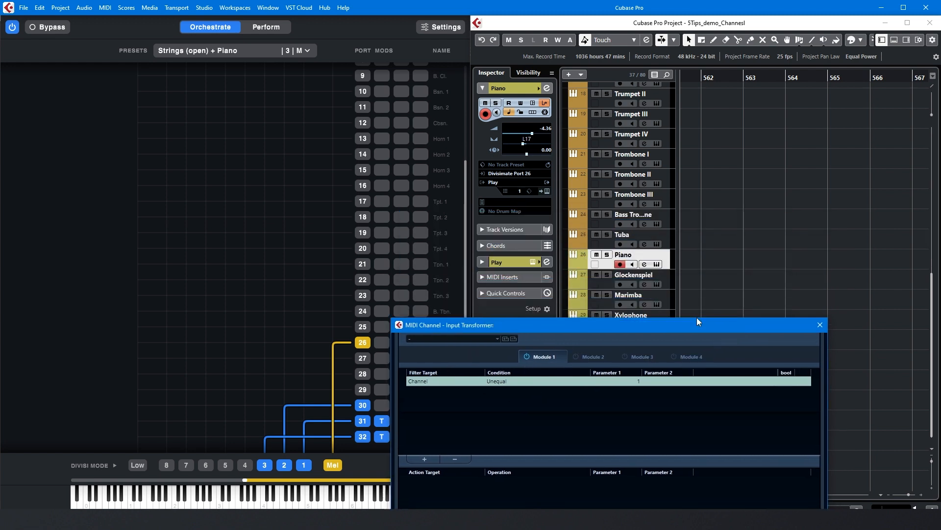
click(819, 325)
- Add an Input Transformer filter to the Glockenspiel track with the condition Channel Unequal 2
key(Down)
click(424, 459)
click(448, 382)
click(439, 414)
click(508, 382)
click(512, 403)
click(623, 381)
drag(637, 328, 629, 187)
click(631, 393)
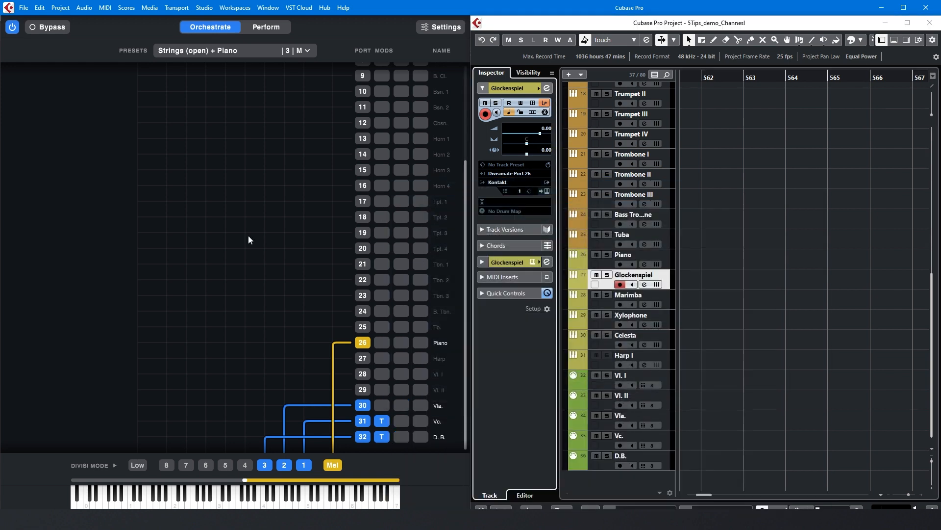
- Add matching Input Transformer channel filters to the Marimba, Xylophone and Celesta tracks for channels 3, 4 and 5
click(417, 318)
click(422, 240)
click(431, 264)
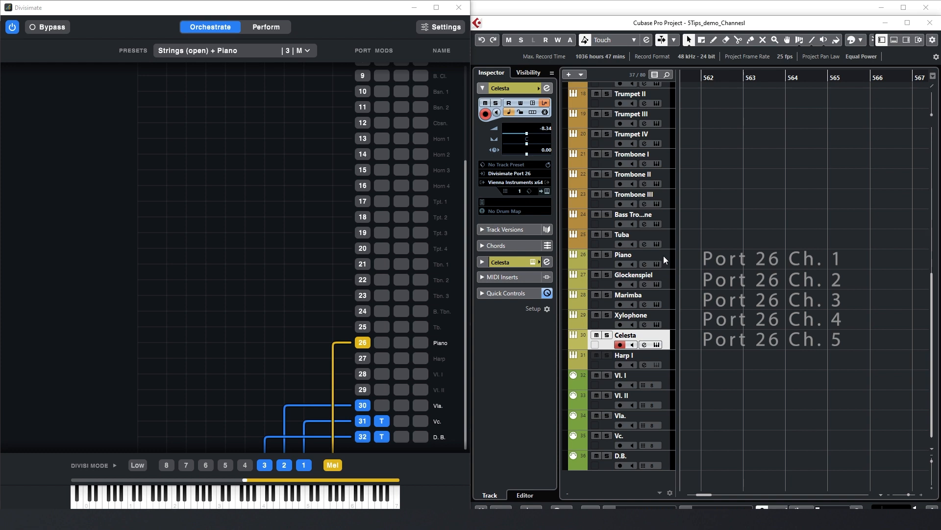
- Select the tracks from Piano to Celesta and set the channel of Divisimate port 26 to 2
shift+click(664, 260)
click(360, 345)
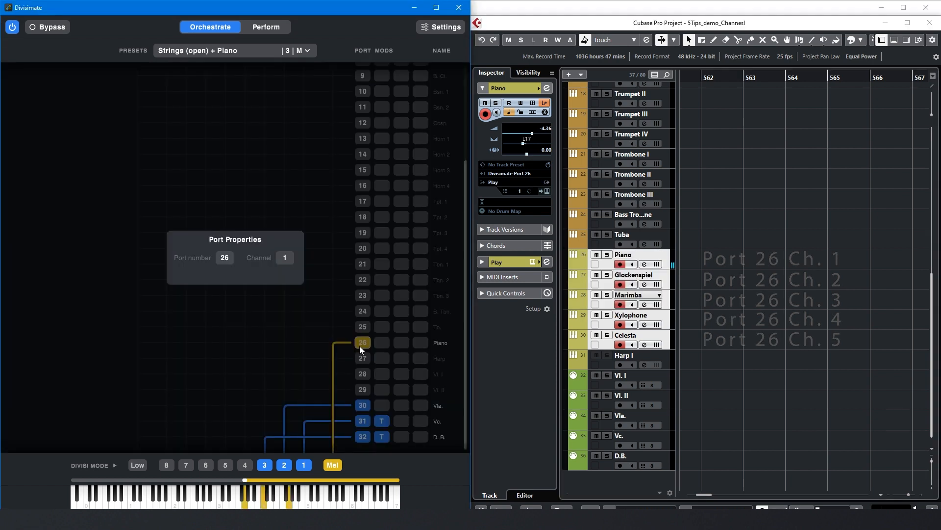
click(279, 264)
click(282, 277)
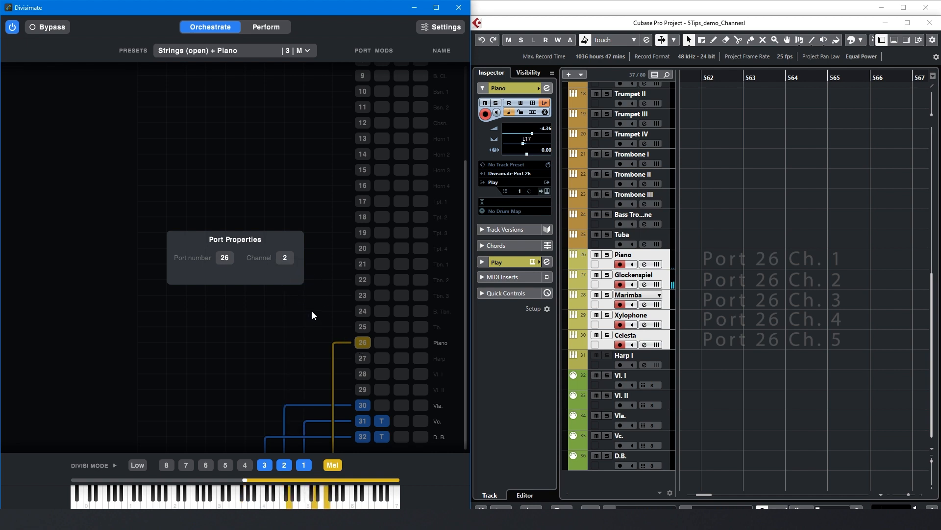
- Switch the channel of Divisimate port 26 to 3, 4 and 5 in turn to test the remaining instruments
click(283, 259)
click(290, 287)
click(284, 265)
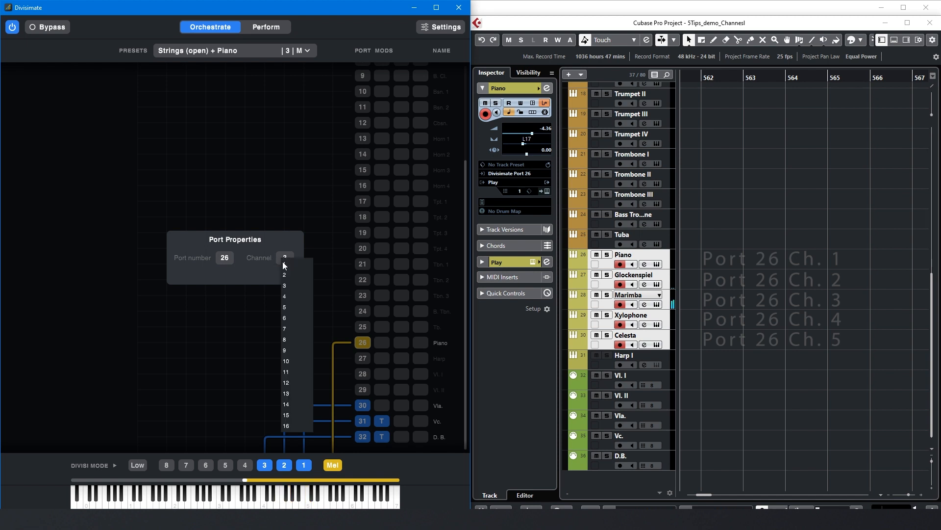
click(293, 292)
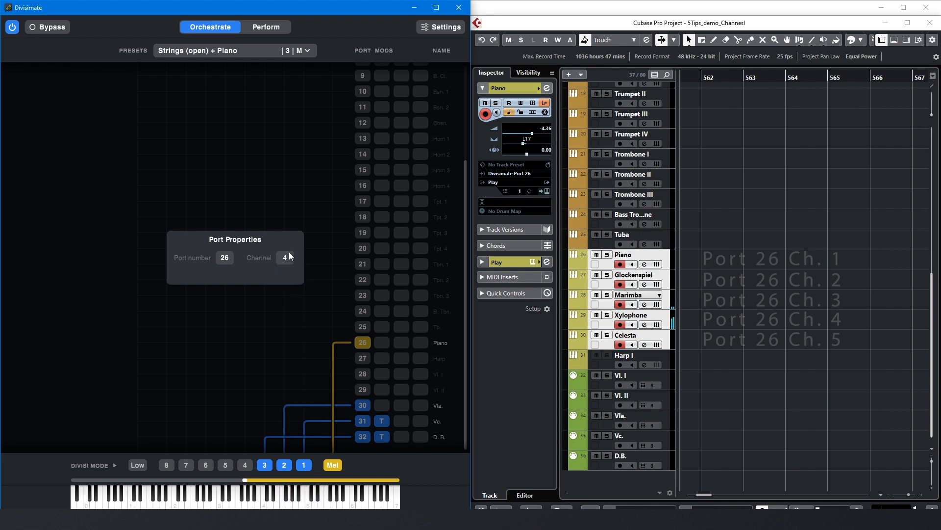
click(289, 255)
click(304, 307)
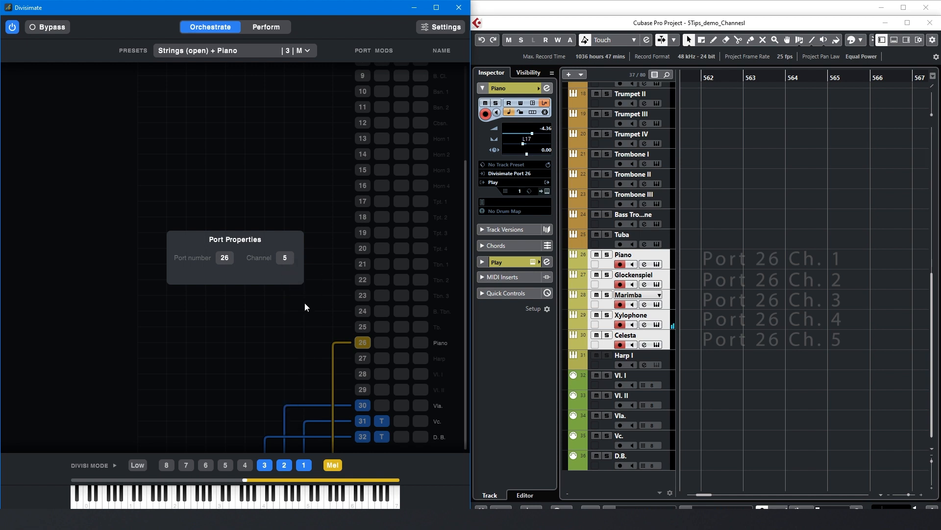